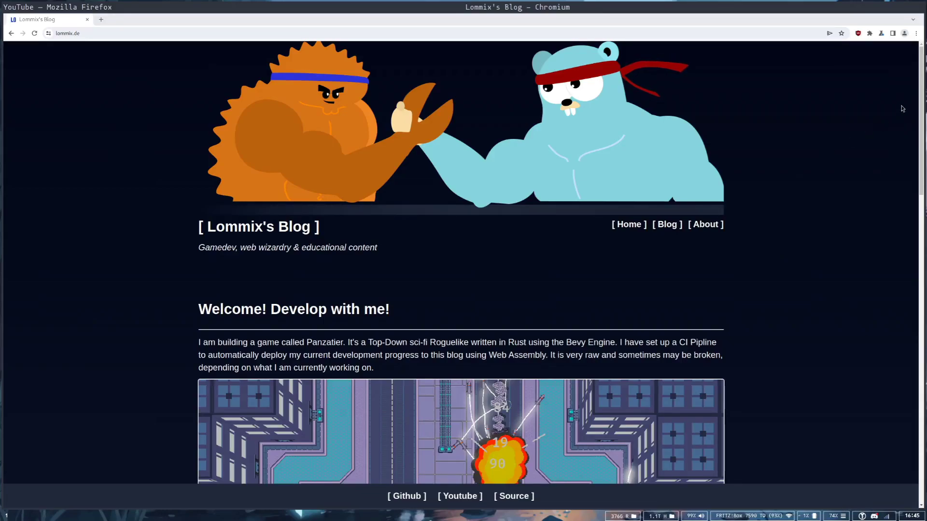
# - Load the Panzatier game embedded in the blog's home page and start it in full screen
pyautogui.moveTo(918, 91); pyautogui.dragTo(854, 169)
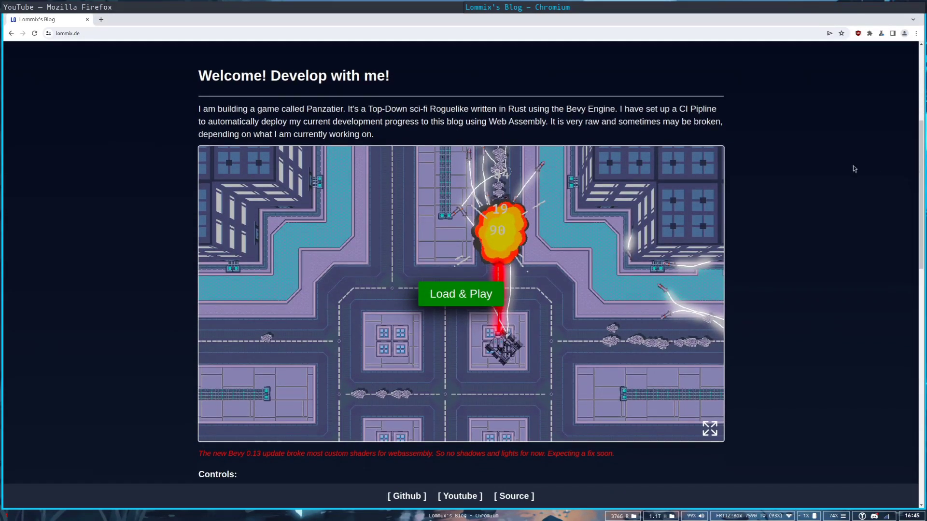
pyautogui.click(468, 294)
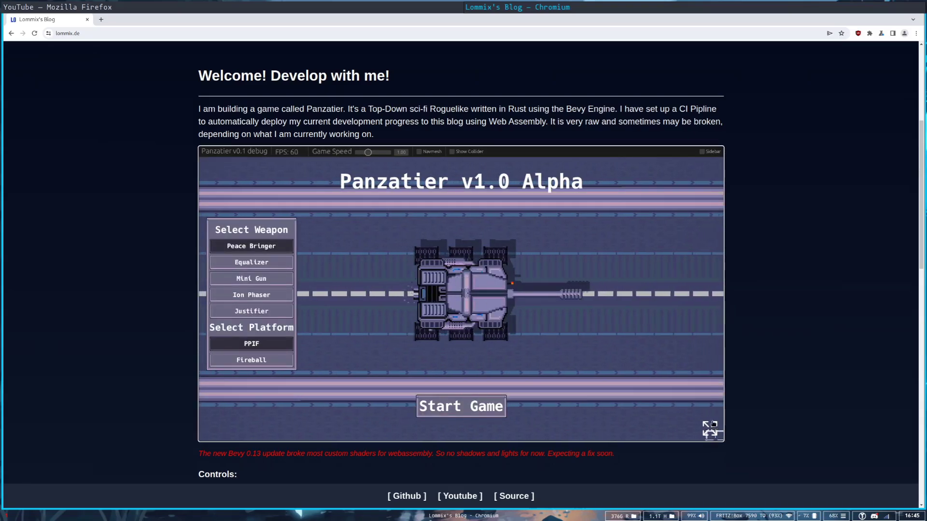
pyautogui.click(709, 428)
pyautogui.click(461, 449)
# - Drive the tank out of the starting crossing and west along the piped median towards the enemy tanks
pyautogui.press('w')
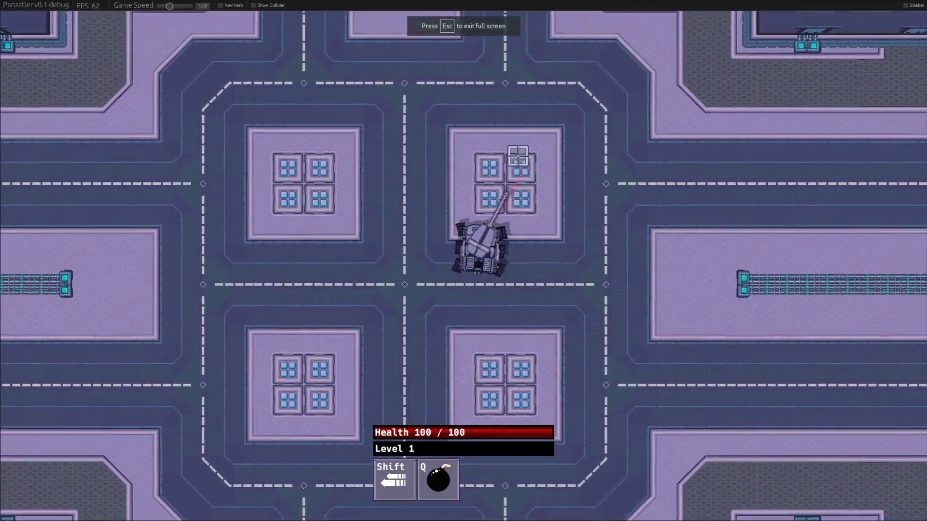
pyautogui.press('w')
pyautogui.press('d')
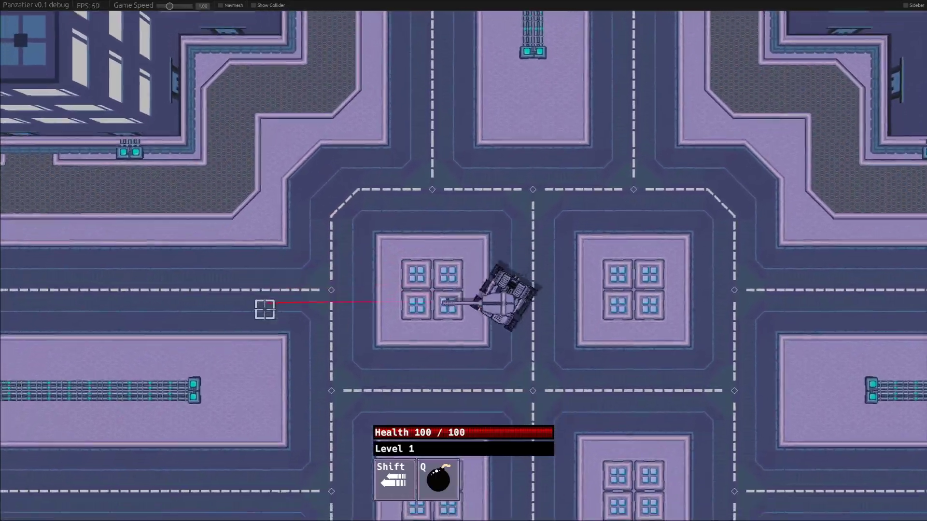
pyautogui.press('a')
pyautogui.press('w')
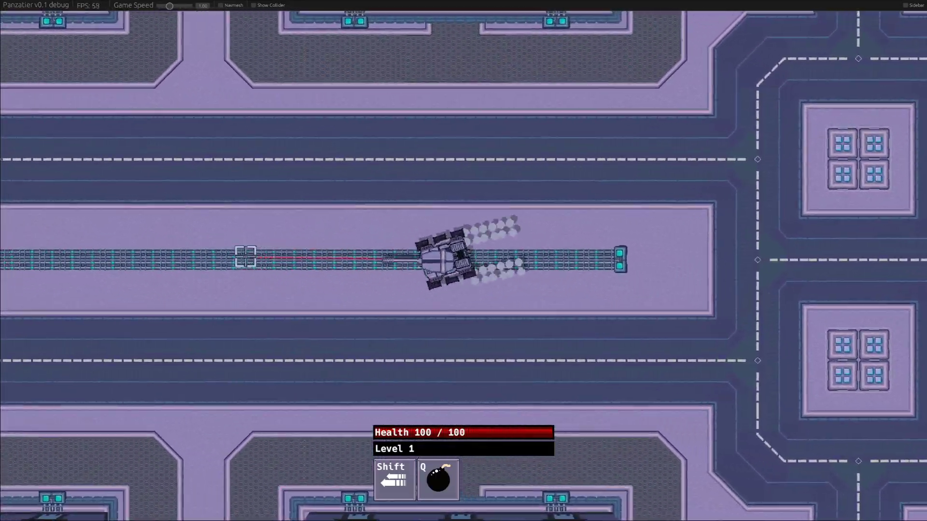
pyautogui.press('w')
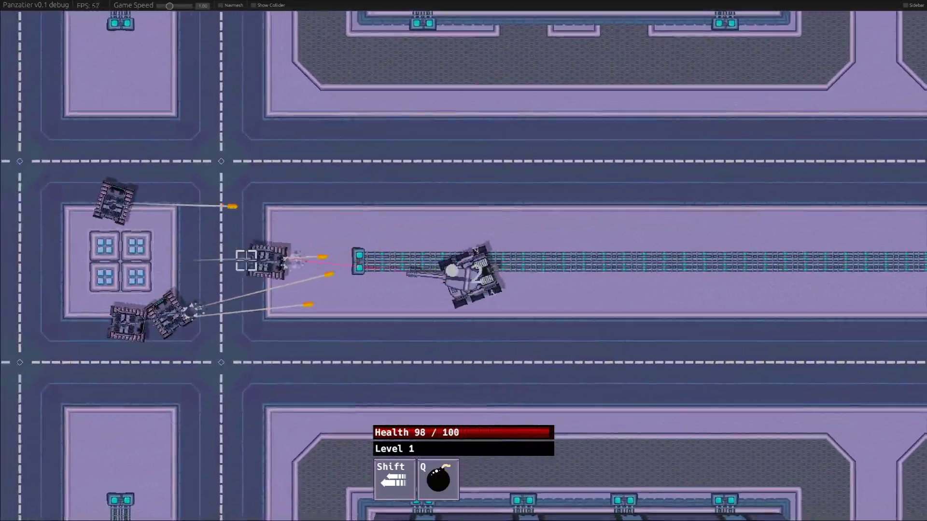
# - Fire at the enemy tanks while manoeuvring the tank through the streets
pyautogui.click(246, 260)
pyautogui.press('d')
pyautogui.press('w')
pyautogui.press('a')
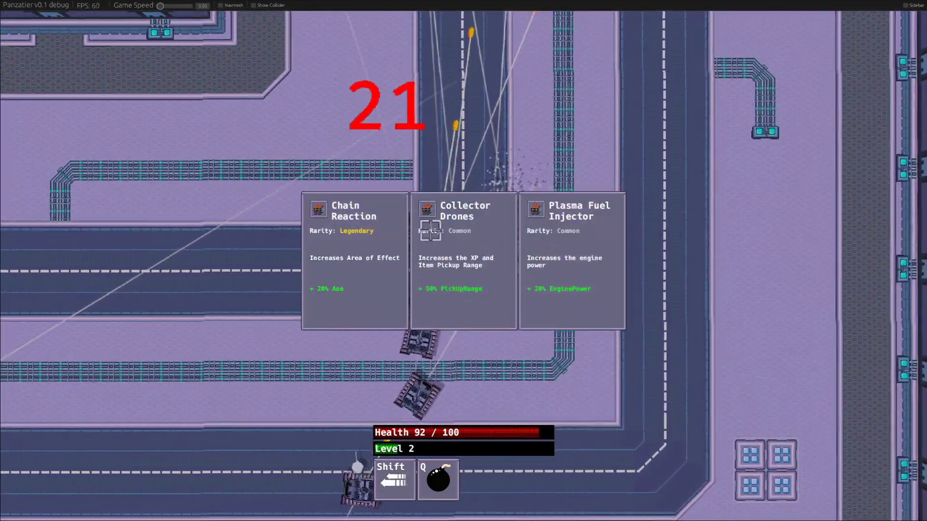
pyautogui.press('w')
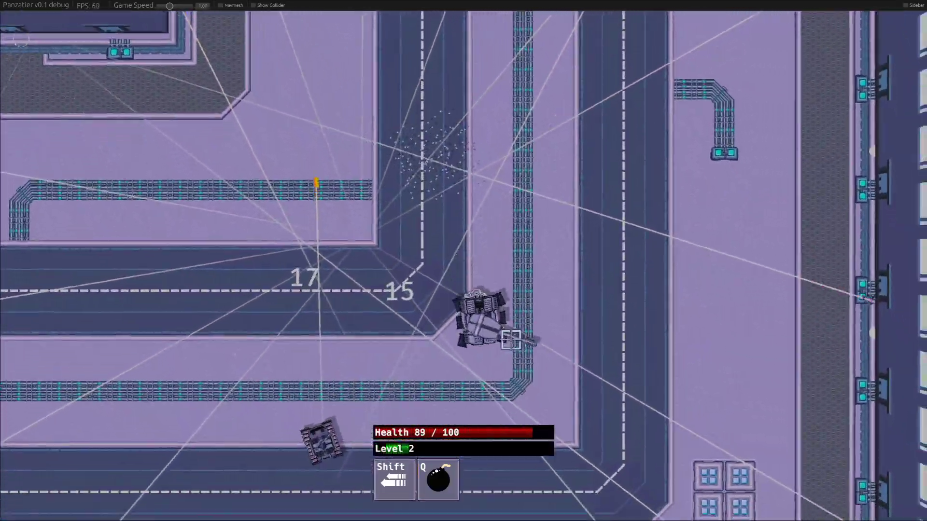
pyautogui.press('w')
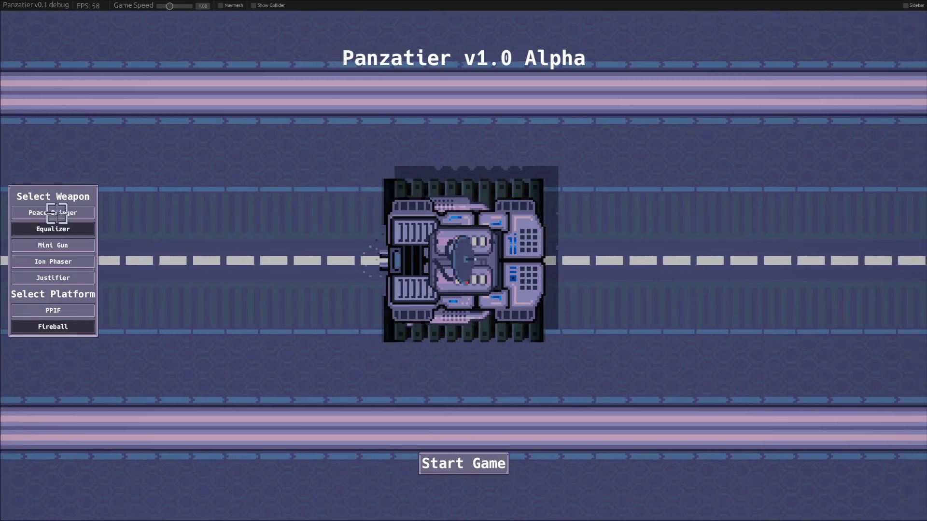
# - Start a game with the Equalizer weapon on the Fireball platform and aim the bomb ability around the starting crossing
pyautogui.click(502, 463)
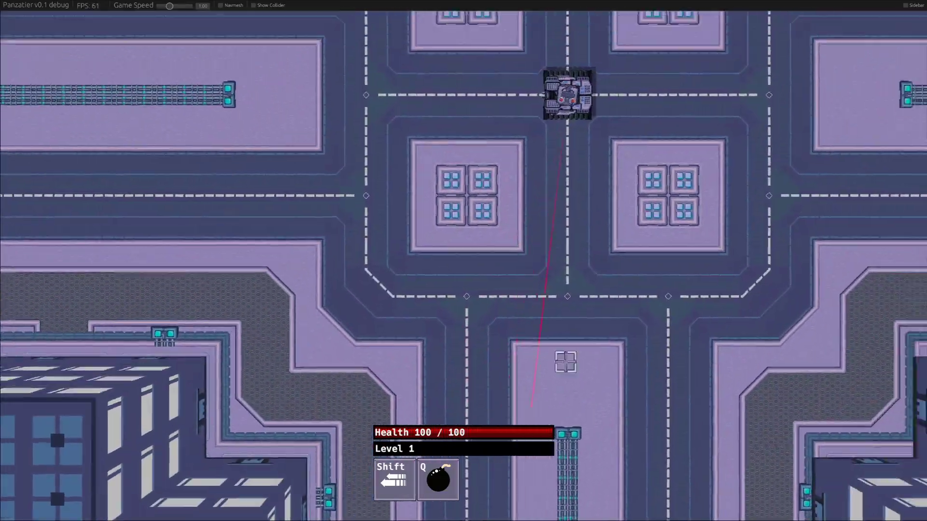
pyautogui.press('w')
pyautogui.press('a')
pyautogui.press('q')
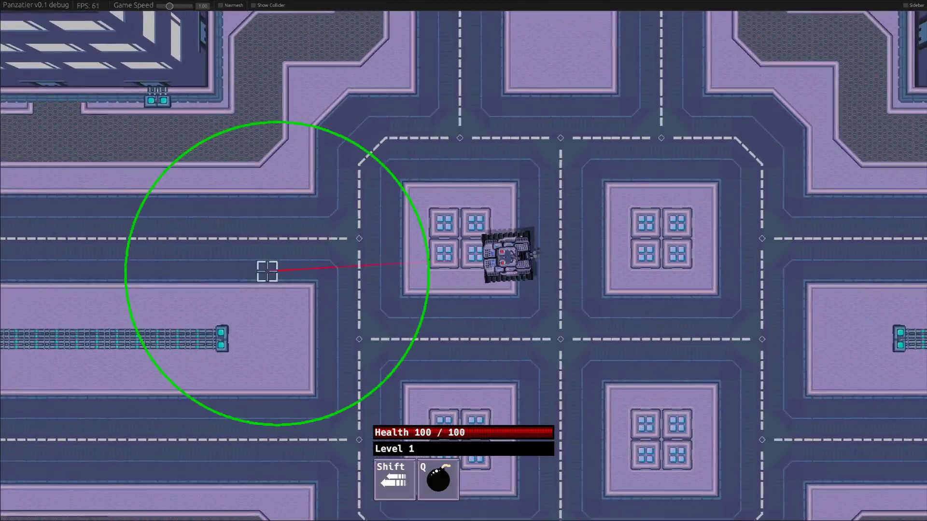
pyautogui.press('s')
pyautogui.press('q')
pyautogui.press('d')
# - Drive the tank north out of the crossing, using the bomb and dash abilities on the way up the street
pyautogui.press('w')
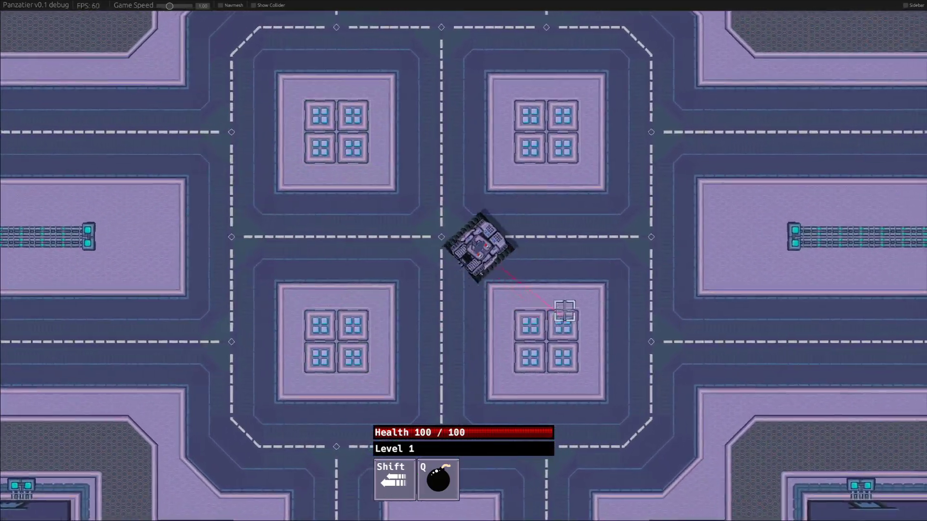
pyautogui.press('w')
pyautogui.press('a')
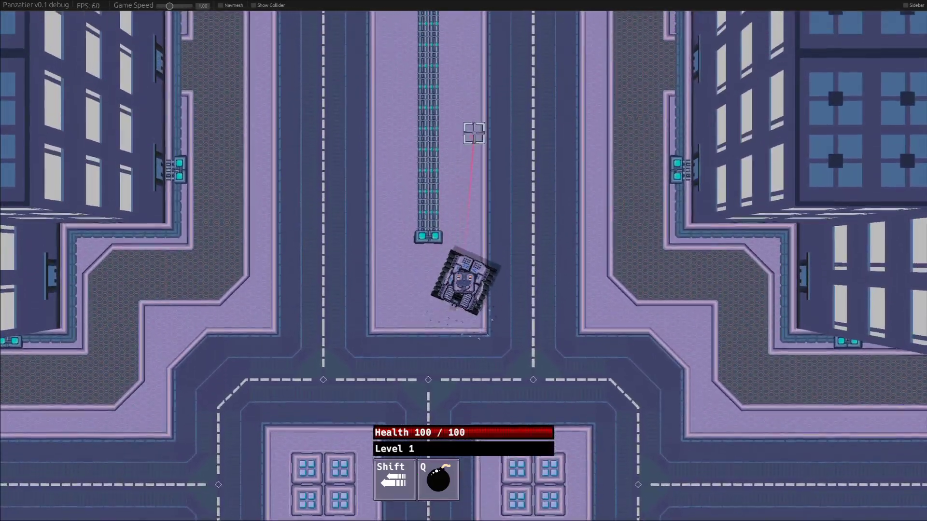
pyautogui.press('q')
pyautogui.click(462, 126)
pyautogui.press('shift')
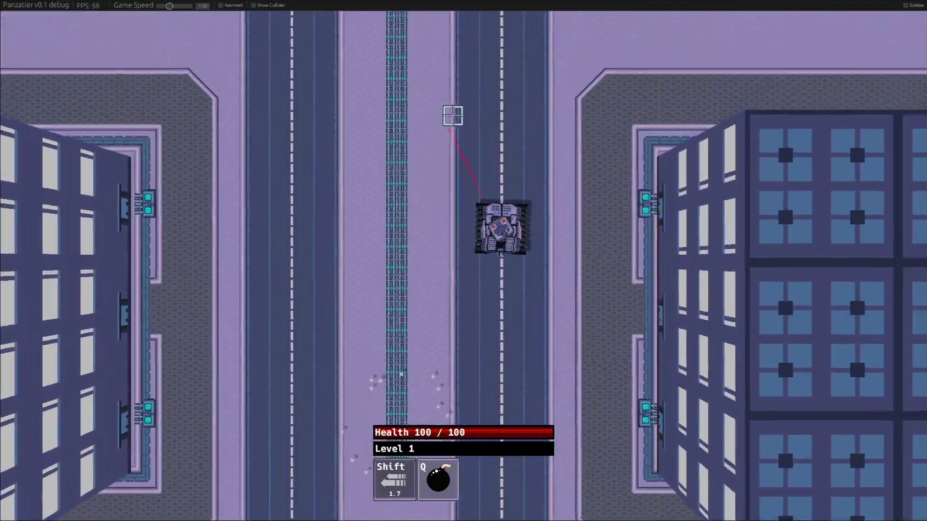
pyautogui.press('w')
pyautogui.press('a')
pyautogui.press('d')
pyautogui.press('a')
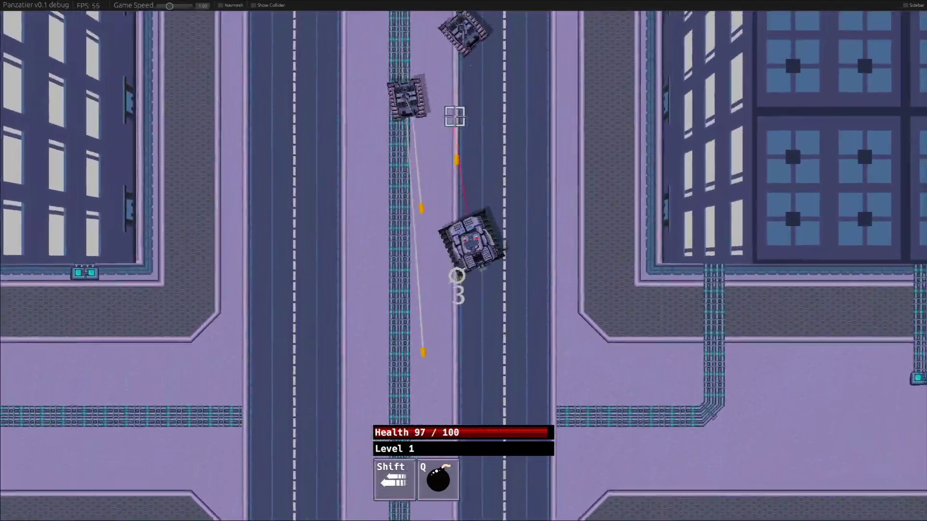
# - Fight the enemy tanks at the northern junction with bombs while steering around them
pyautogui.press('w')
pyautogui.press('a')
pyautogui.press('q')
pyautogui.press('q')
pyautogui.press('d')
pyautogui.press('q')
pyautogui.press('w')
pyautogui.press('d')
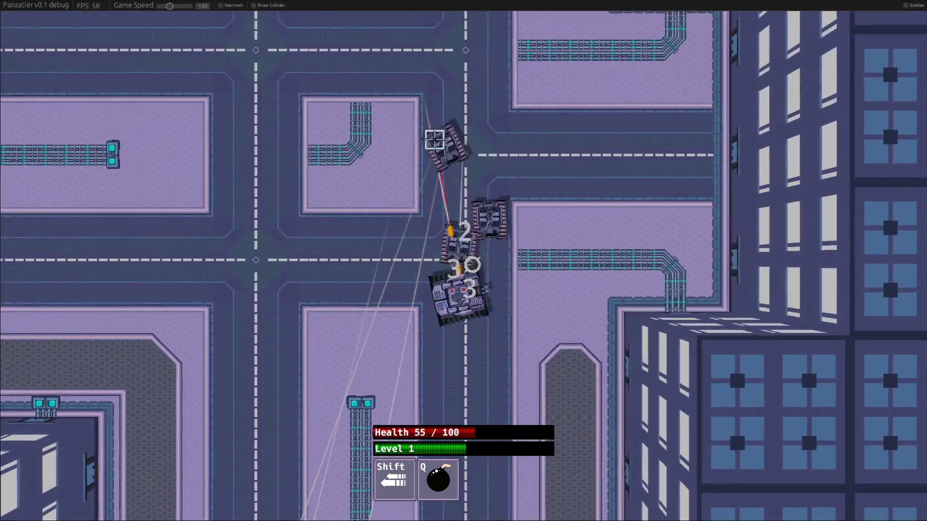
pyautogui.press('a')
pyautogui.press('s')
pyautogui.press('w')
pyautogui.press('d')
pyautogui.press('a')
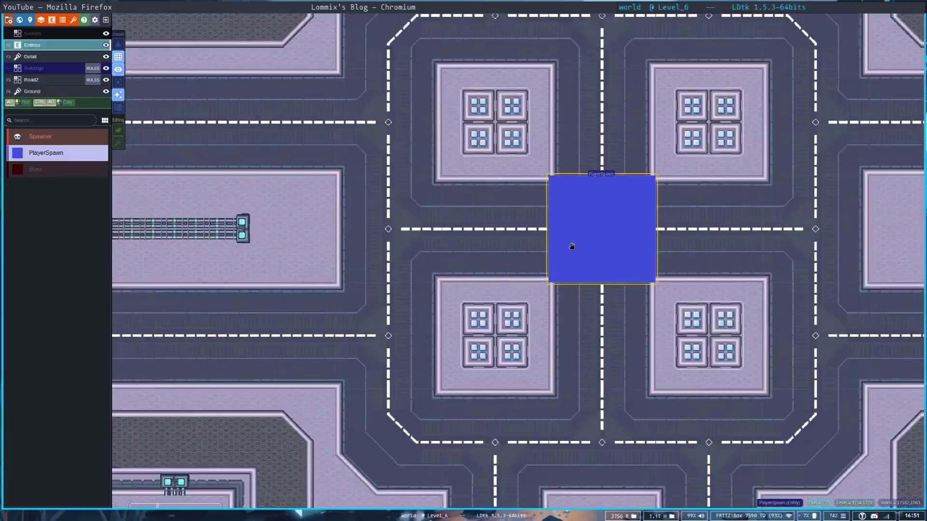
# - Switch to LDtk, leave the player spawn level for the world overview and open Level_1
pyautogui.scroll(1, 573, 242)
pyautogui.scroll(-4, 569, 243)
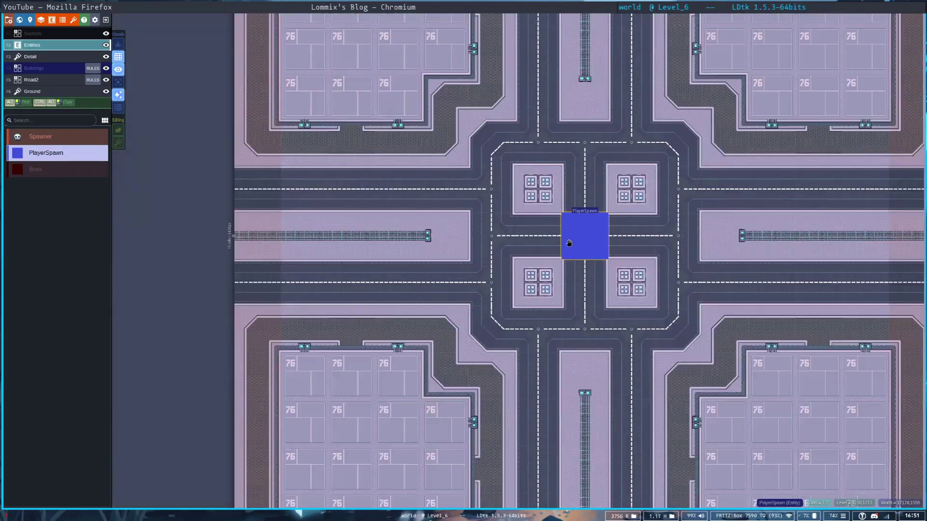
pyautogui.scroll(-5, 569, 243)
pyautogui.moveTo(306, 309); pyautogui.dragTo(592, 161, button='middle')
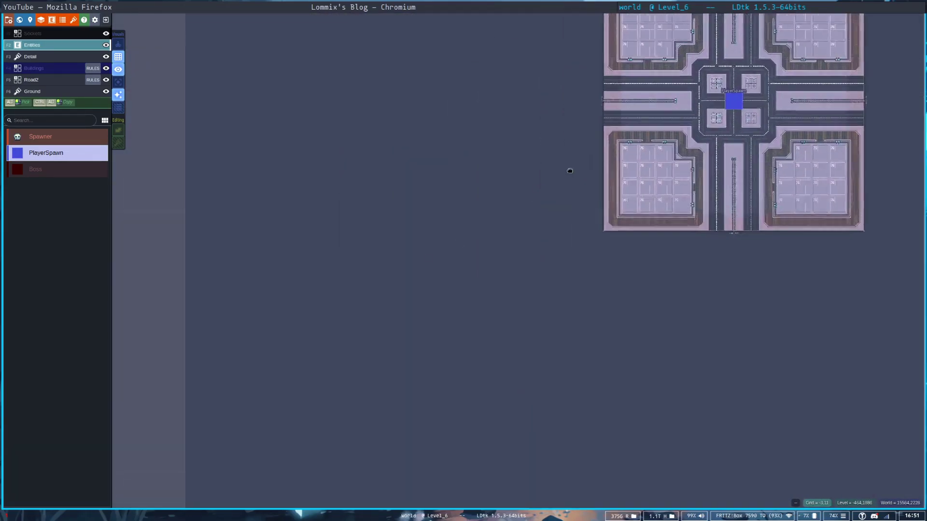
pyautogui.scroll(-5, 485, 236)
pyautogui.click(600, 304)
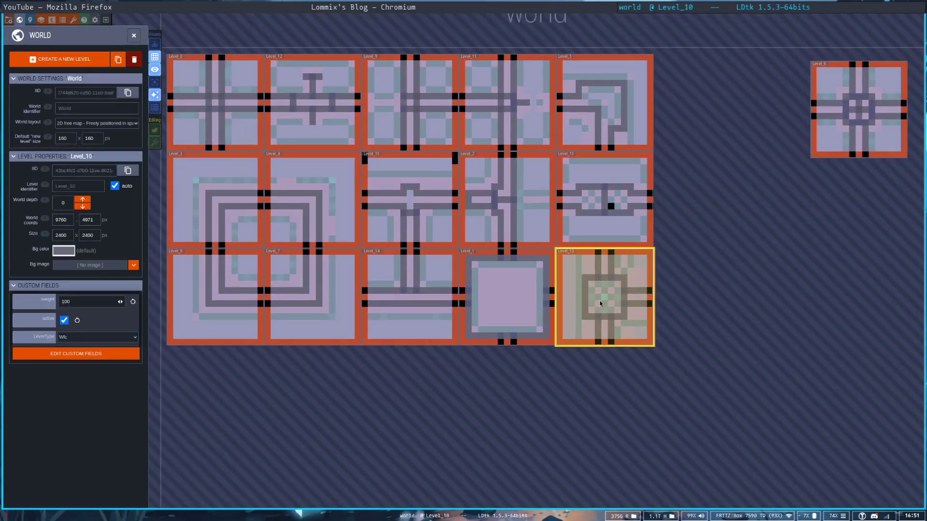
pyautogui.scroll(6, 600, 303)
pyautogui.moveTo(356, 293); pyautogui.dragTo(630, 260, button='middle')
pyautogui.click(584, 263)
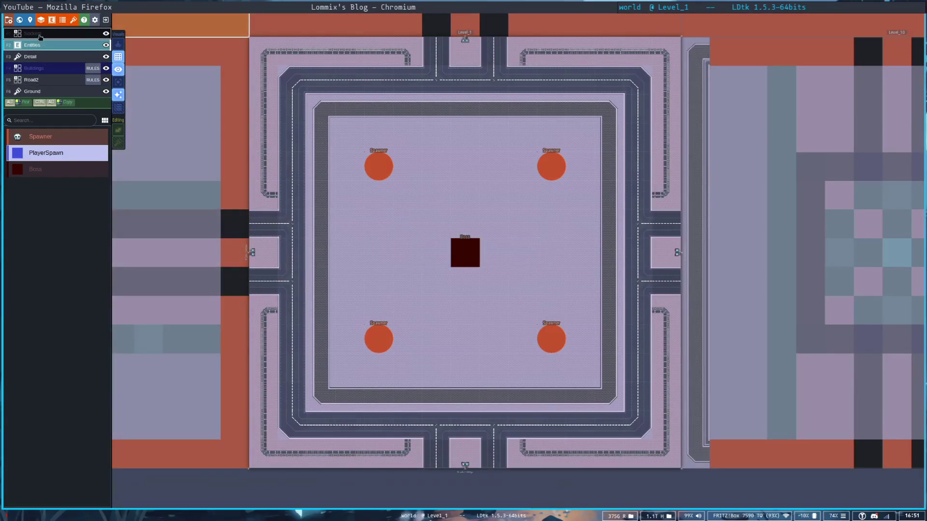
# - Examine the Sockets, Road2, Buildings and Entities layers of Level_1 one after another
pyautogui.click(40, 34)
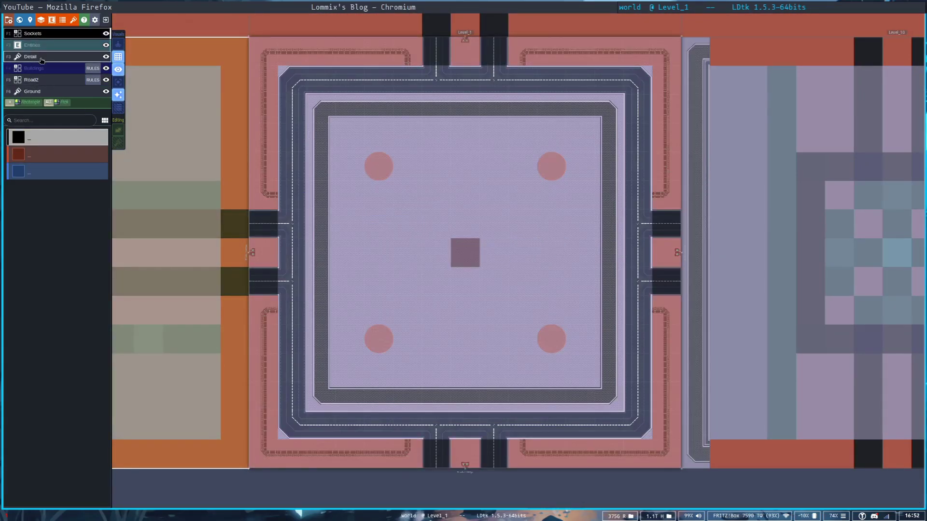
pyautogui.click(43, 70)
pyautogui.click(43, 81)
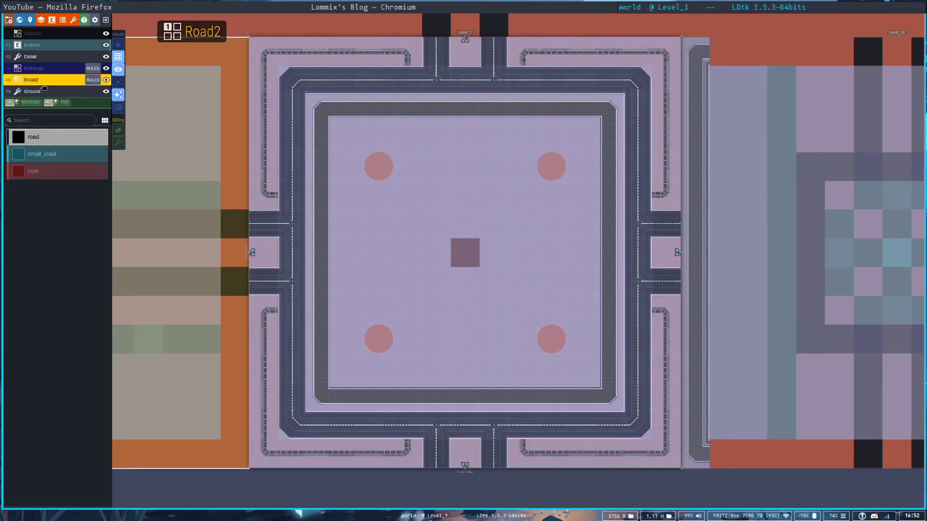
pyautogui.click(43, 68)
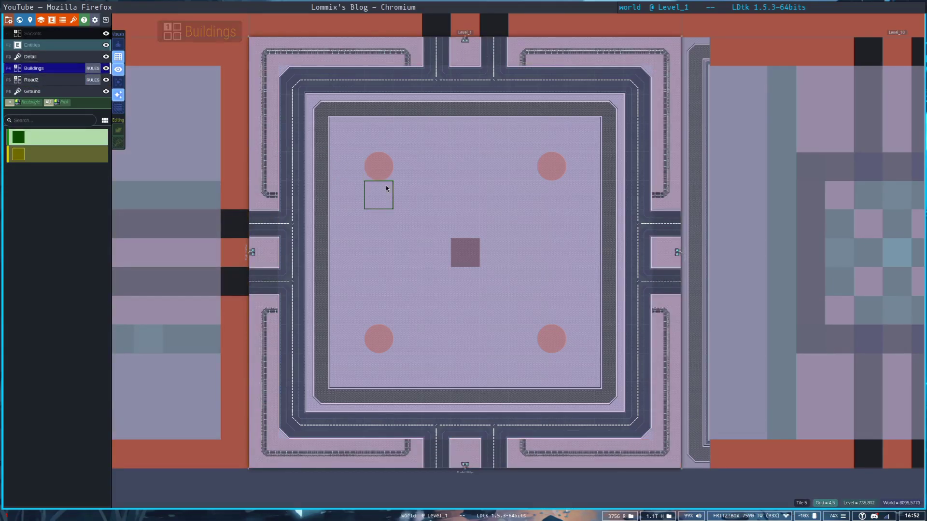
pyautogui.scroll(-3, 399, 209)
pyautogui.scroll(5, 413, 208)
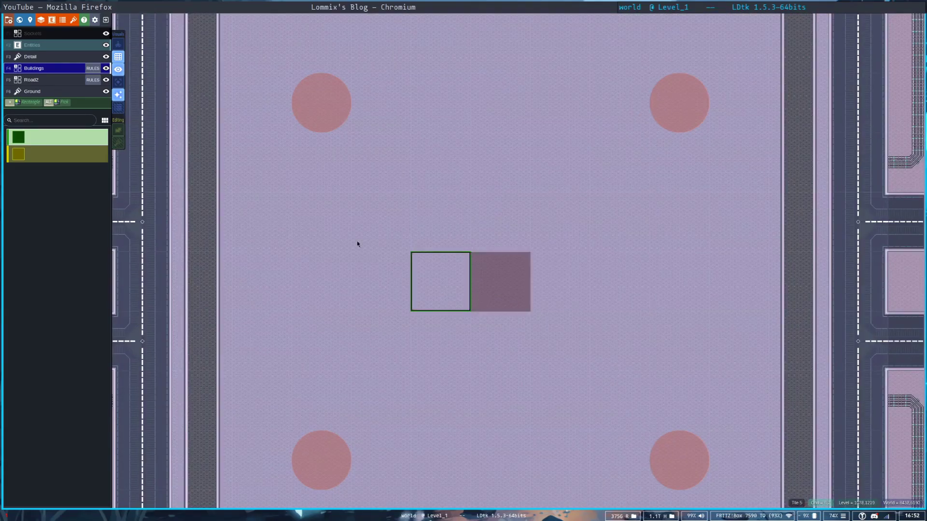
pyautogui.click(62, 45)
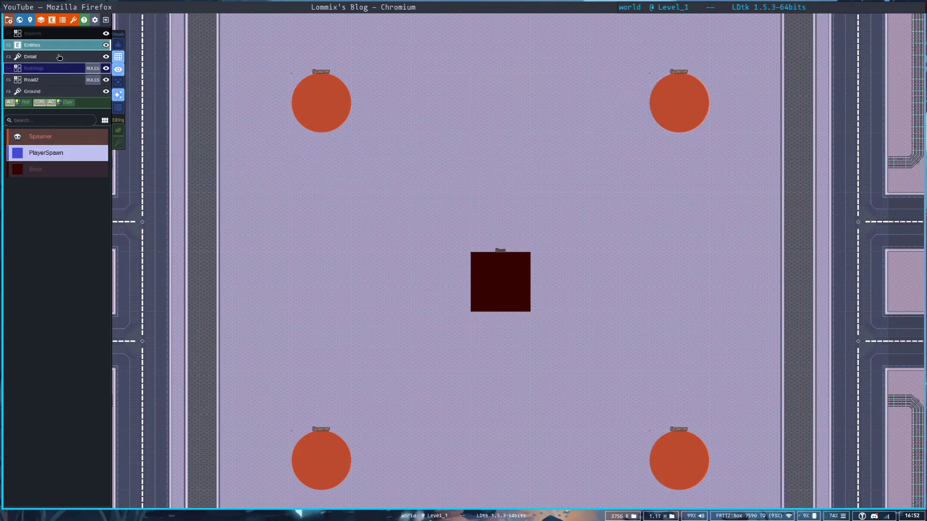
# - View Level_1's custom fields and the options available for its LevelType
pyautogui.click(30, 21)
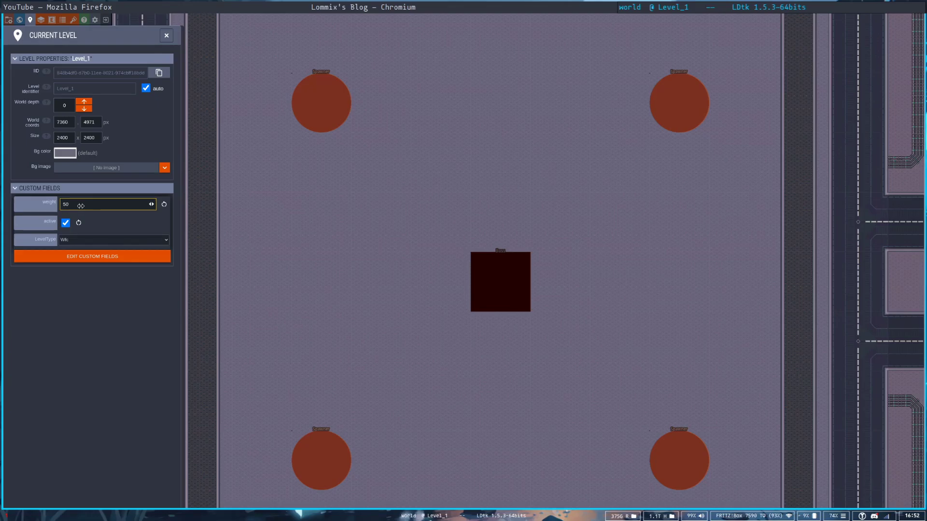
pyautogui.click(84, 239)
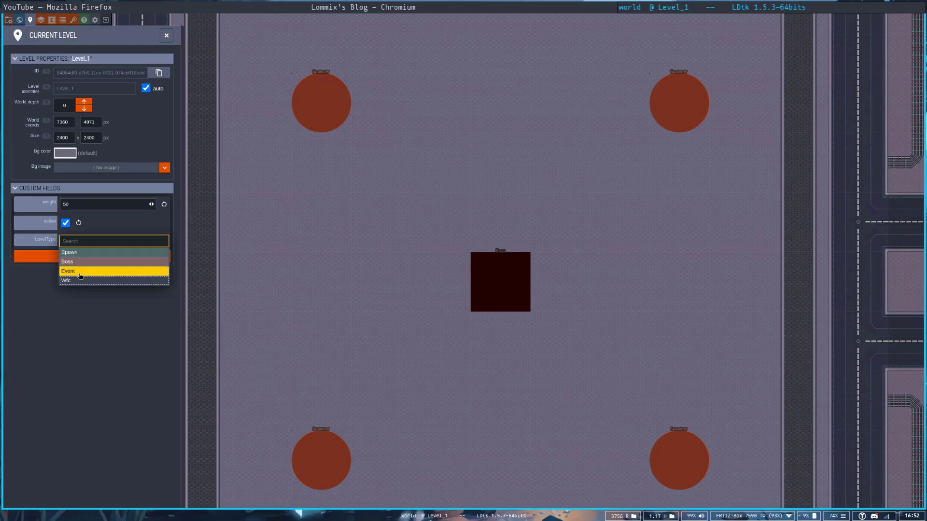
pyautogui.click(81, 296)
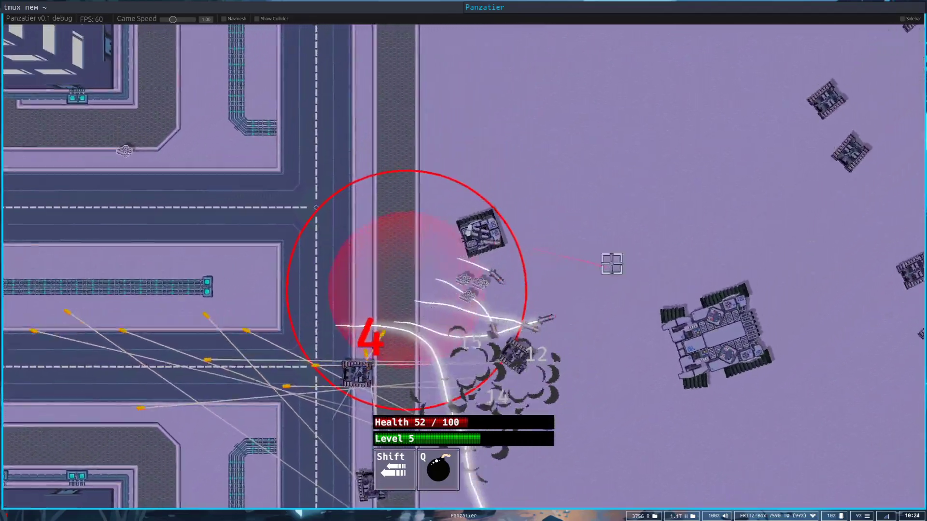
# - Switch to the Panzatier window and battle the boss tank in the arena, dodging its blast zones and throwing a bomb
pyautogui.press('d')
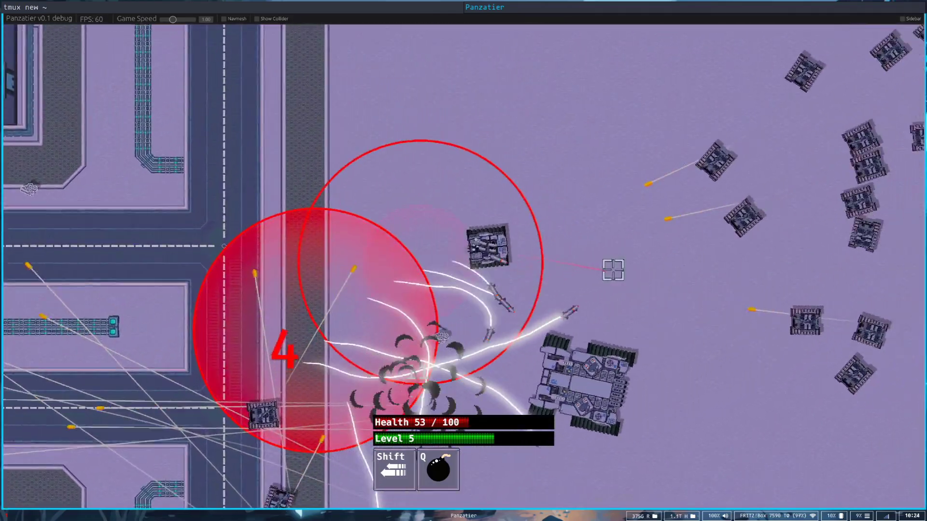
pyautogui.press('s')
pyautogui.press('a')
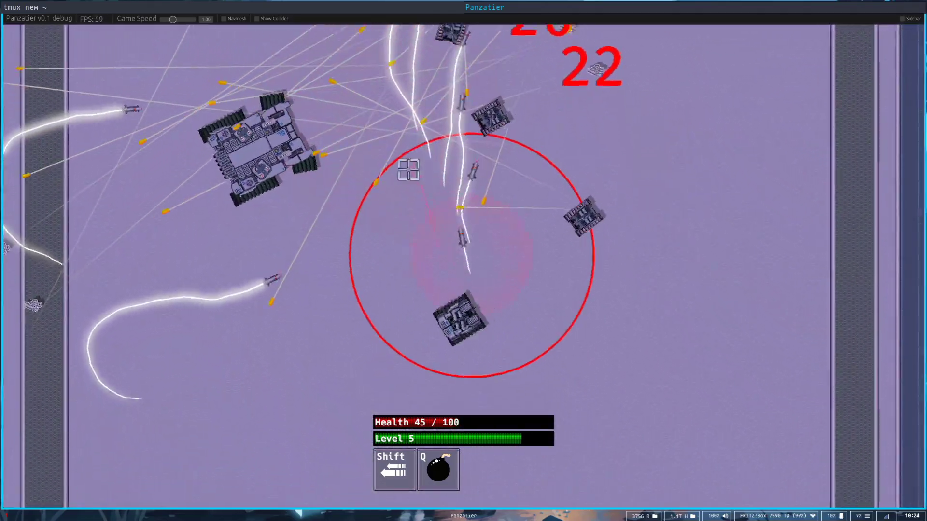
pyautogui.press('w')
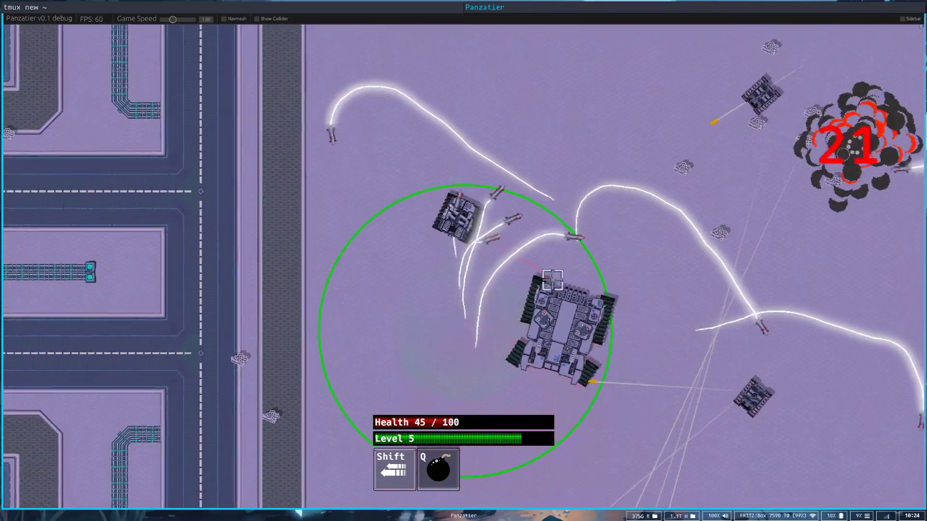
pyautogui.press('d')
pyautogui.press('q')
pyautogui.press('d')
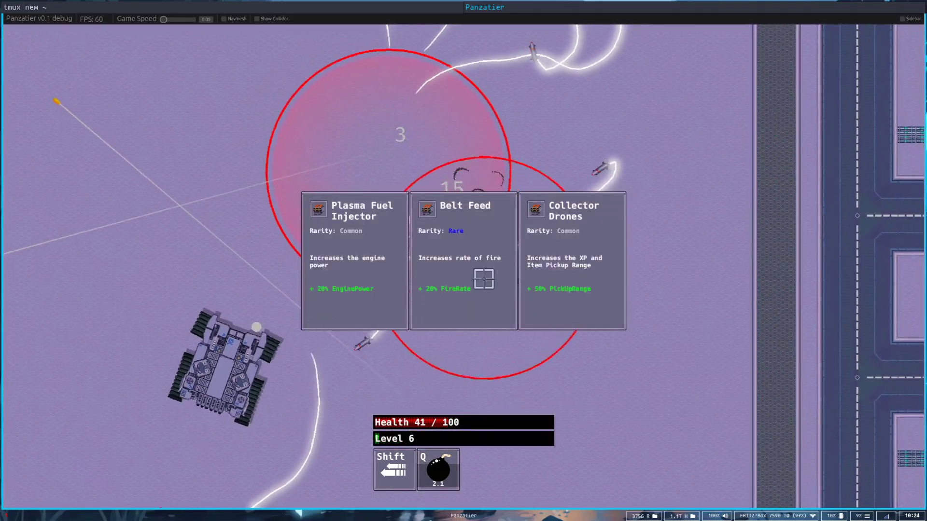
# - Take the Belt Feed upgrade with +20% FireRate and keep circling the boss tank in the arena
pyautogui.click(478, 276)
pyautogui.press('a')
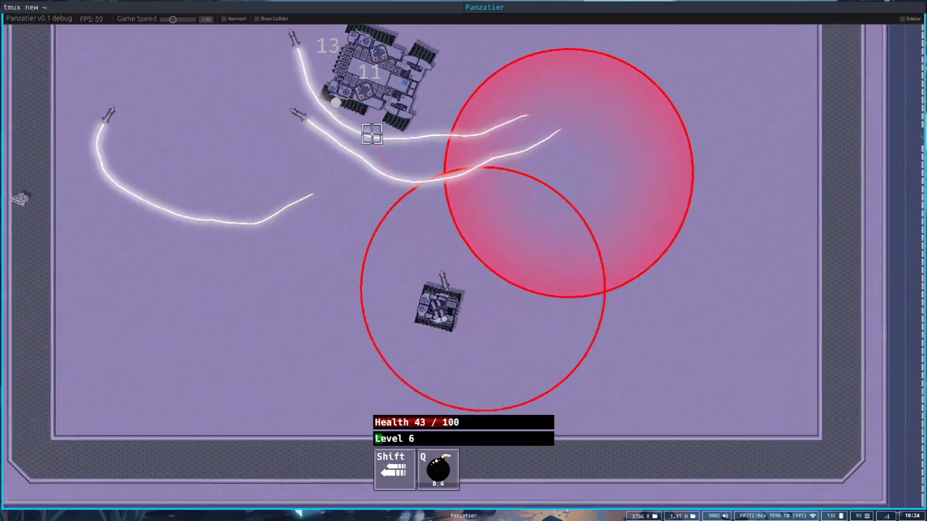
pyautogui.press('w')
pyautogui.press('d')
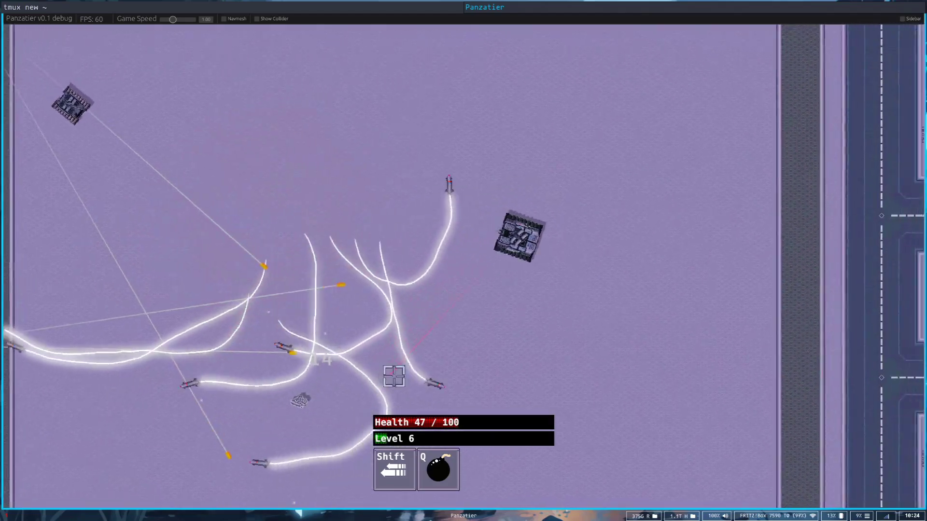
# - Keep circling the arena with missiles firing and dash clear of the enemy tank's fire
pyautogui.press('s')
pyautogui.press('a')
pyautogui.press('shift')
pyautogui.press('a')
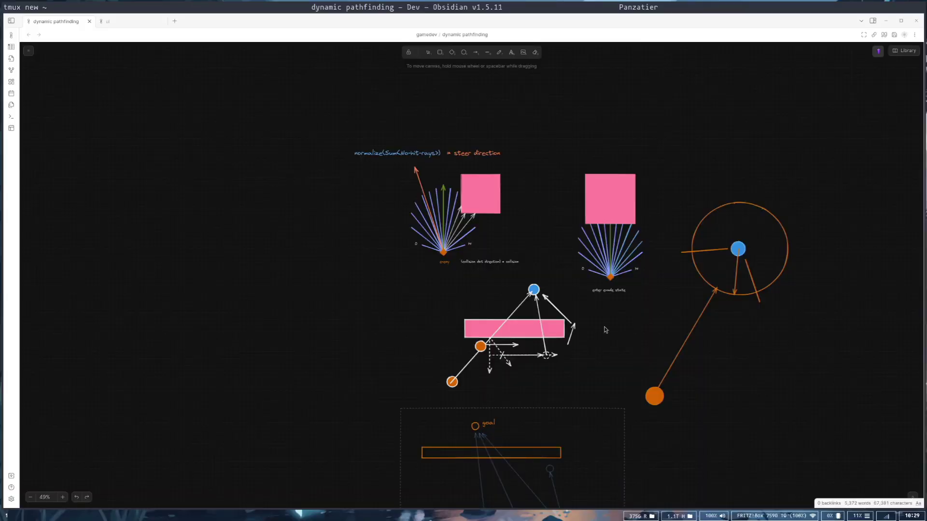
# - Switch to Obsidian's dynamic pathfinding drawing and examine the enemy's ray-based steering diagram beside the pink obstacle
pyautogui.scroll(3, 480, 225)
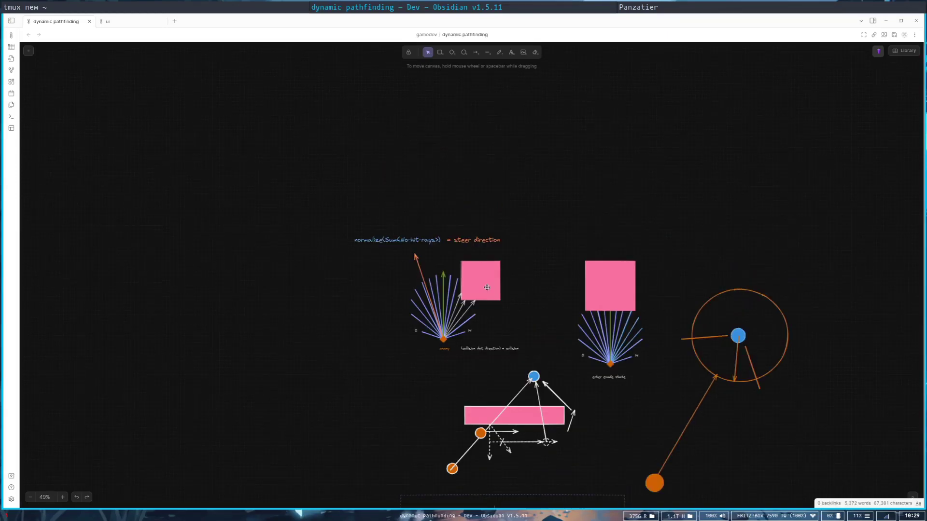
pyautogui.keyDown('ctrl'); pyautogui.scroll(10, 487, 289); pyautogui.keyUp('ctrl')
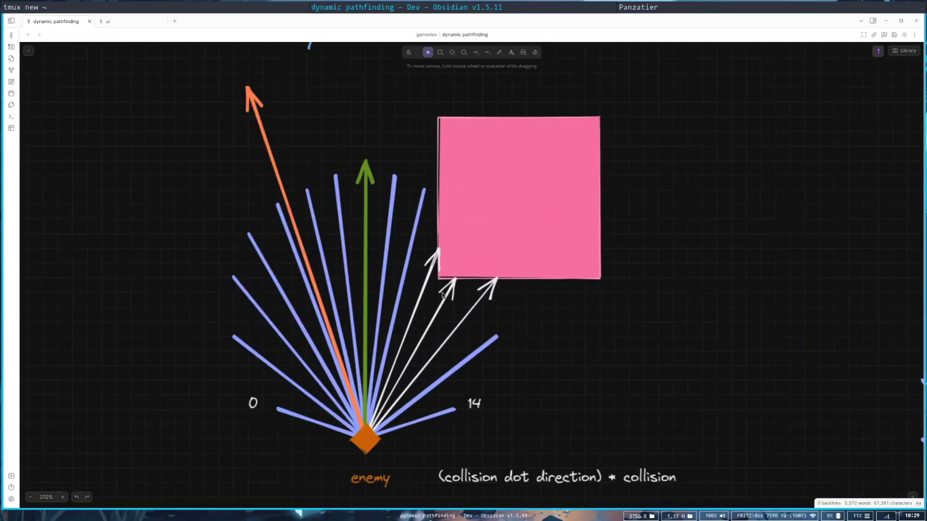
pyautogui.keyDown('ctrl'); pyautogui.scroll(-7, 443, 295); pyautogui.keyUp('ctrl')
pyautogui.moveTo(527, 296); pyautogui.dragTo(588, 303, button='middle')
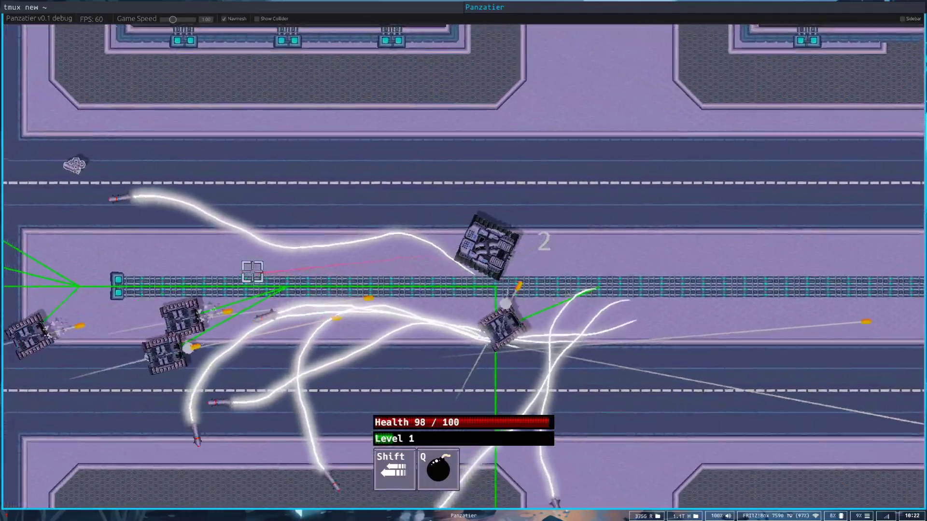
# - Switch to Panzatier with Navmesh shown and fight the pursuing tanks around the street crossing until Level 2
pyautogui.press('w')
pyautogui.press('a')
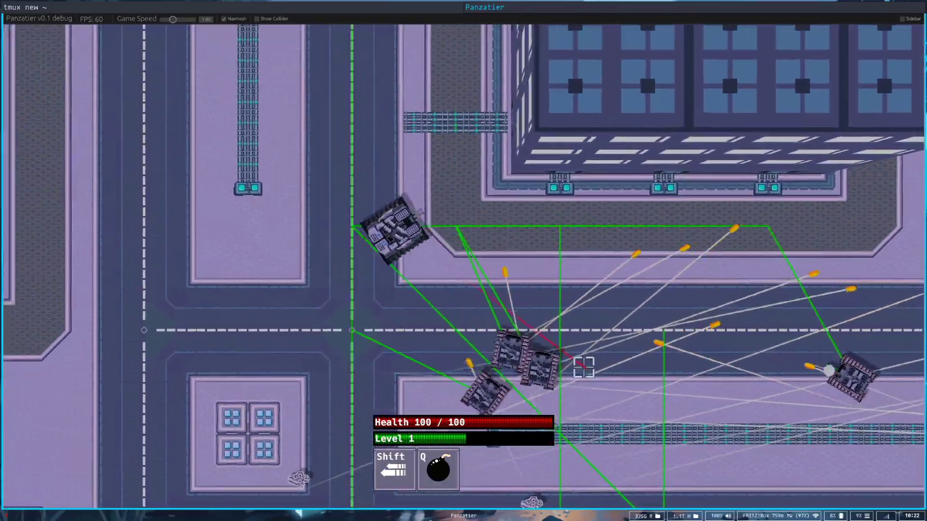
pyautogui.moveTo(583, 368)
pyautogui.mouseDown()
pyautogui.moveTo(630, 268)
pyautogui.moveTo(644, 271)
pyautogui.moveTo(649, 301)
pyautogui.moveTo(633, 327)
pyautogui.moveTo(631, 318)
pyautogui.moveTo(525, 319)
pyautogui.moveTo(309, 240)
pyautogui.moveTo(314, 178)
pyautogui.moveTo(580, 250)
pyautogui.moveTo(682, 355)
pyautogui.moveTo(672, 391)
pyautogui.mouseUp()
pyautogui.press('s')
pyautogui.press('d')
pyautogui.press('s')
pyautogui.press('a')
pyautogui.press('w')
pyautogui.press('d')
pyautogui.click(426, 276)
pyautogui.moveTo(435, 279); pyautogui.dragTo(594, 334)
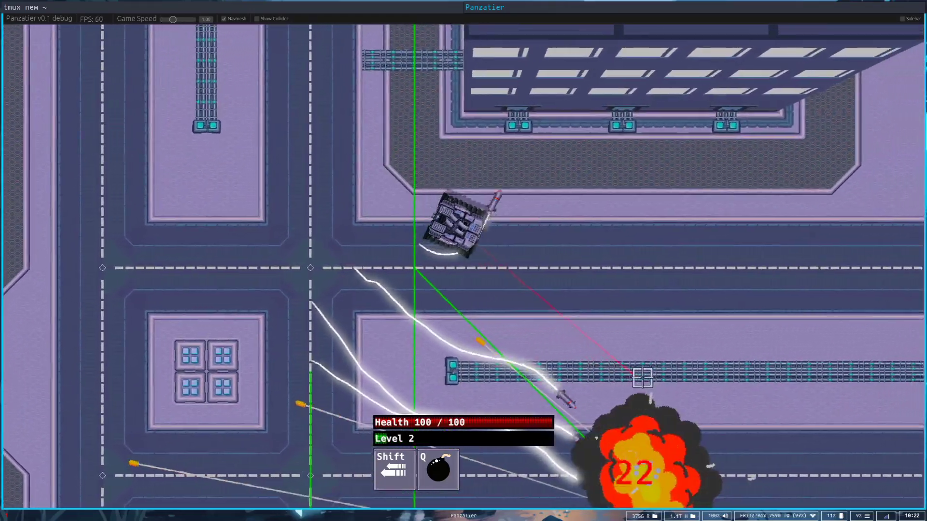
# - Drive the tank away from the crossing along the road between the buildings, drawing enemies along their navmesh paths
pyautogui.press('s')
pyautogui.press('w')
pyautogui.press('a')
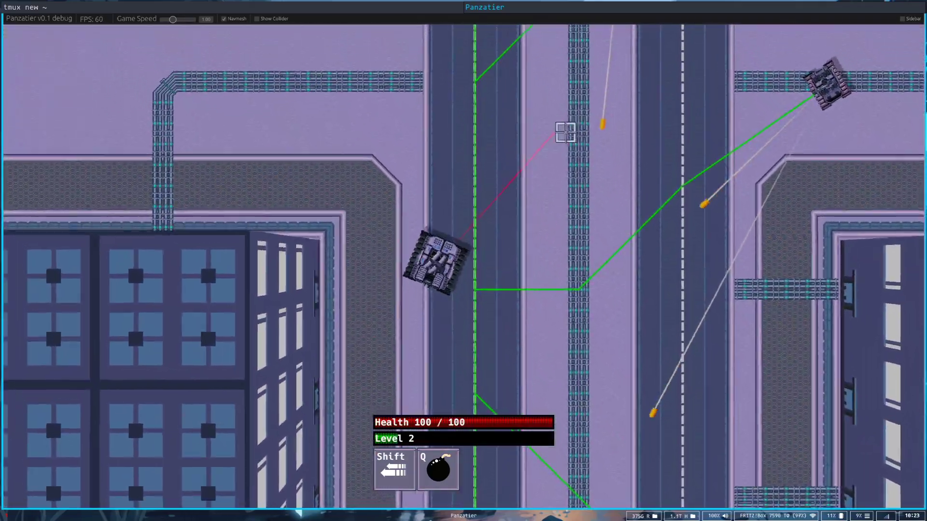
pyautogui.press('d')
pyautogui.press('a')
pyautogui.moveTo(647, 186)
pyautogui.mouseDown()
pyautogui.moveTo(656, 207)
pyautogui.moveTo(644, 189)
pyautogui.mouseUp()
pyautogui.press('w')
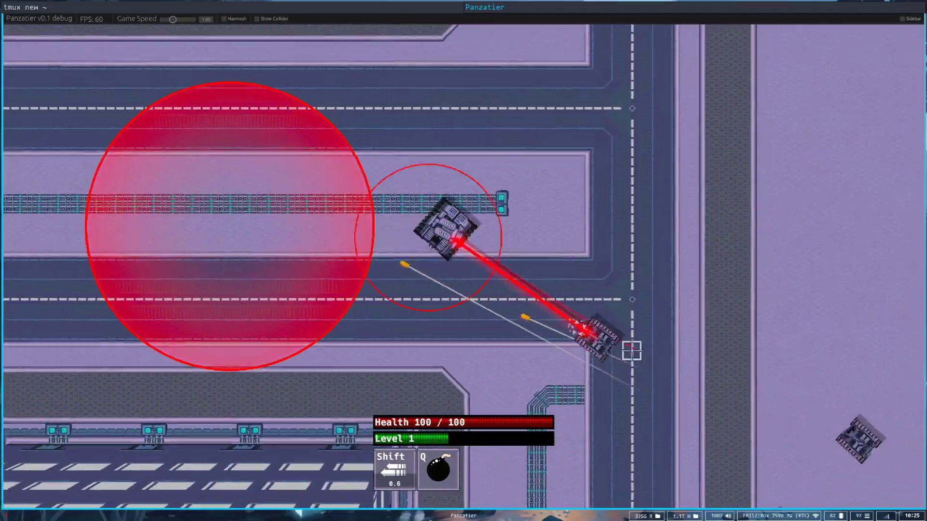
# - Lead the laser-armed tank from the road into the boss arena, dodging the red blast zones and shooting enemy tanks
pyautogui.press('d')
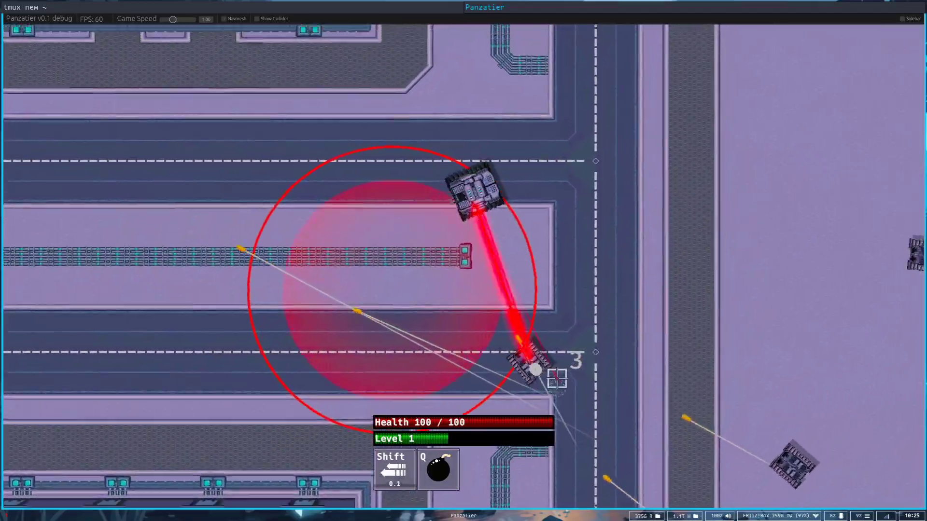
pyautogui.press('s')
pyautogui.press('s')
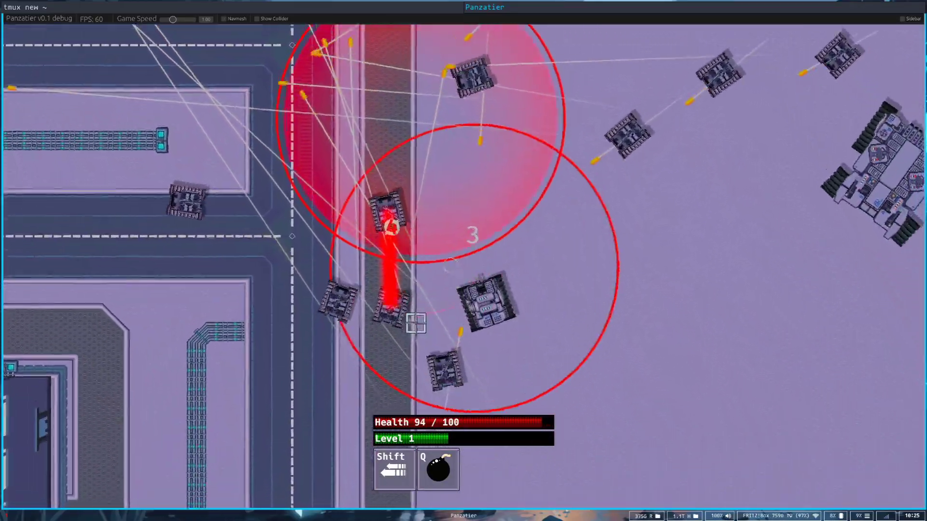
pyautogui.press('d')
pyautogui.press('d')
pyautogui.press('w')
pyautogui.press('w')
pyautogui.press('d')
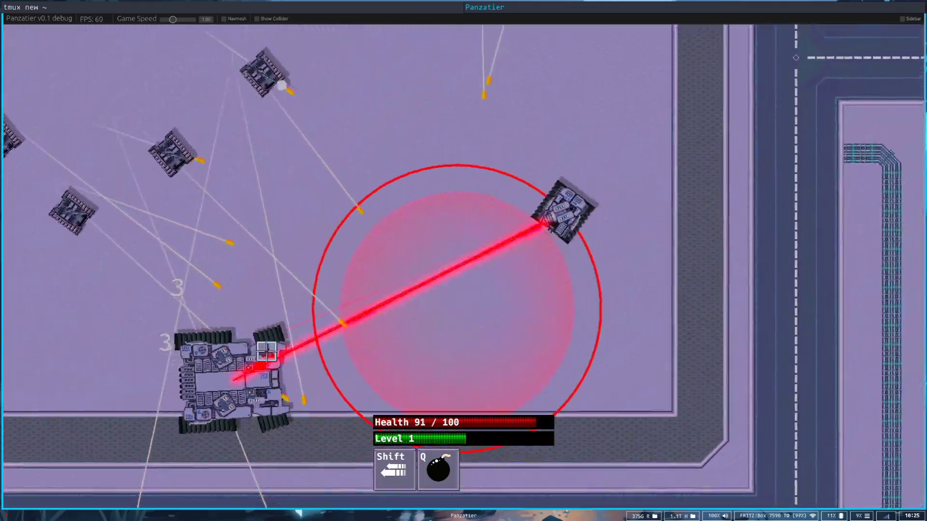
# - Circle the arena's edge around the boss and its escorts, evading blast zones while firing the laser
pyautogui.press('w')
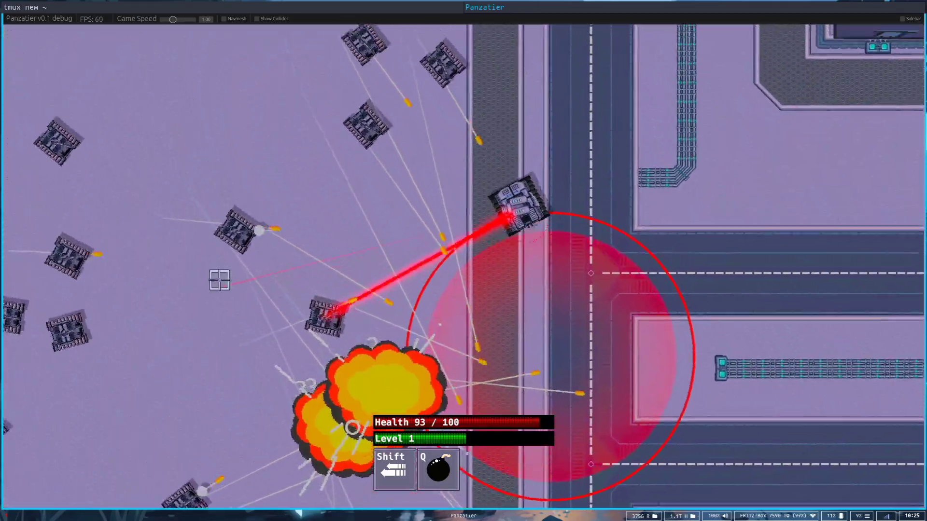
pyautogui.press('a')
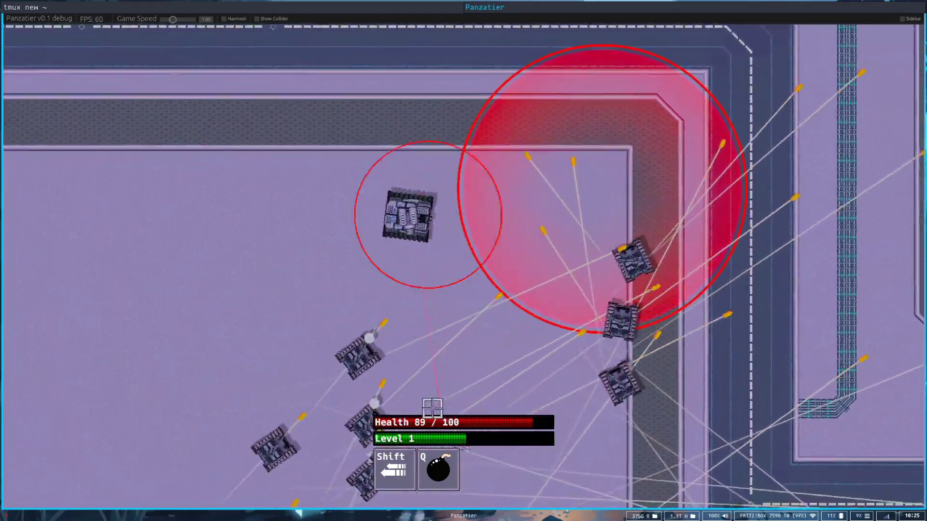
pyautogui.press('s')
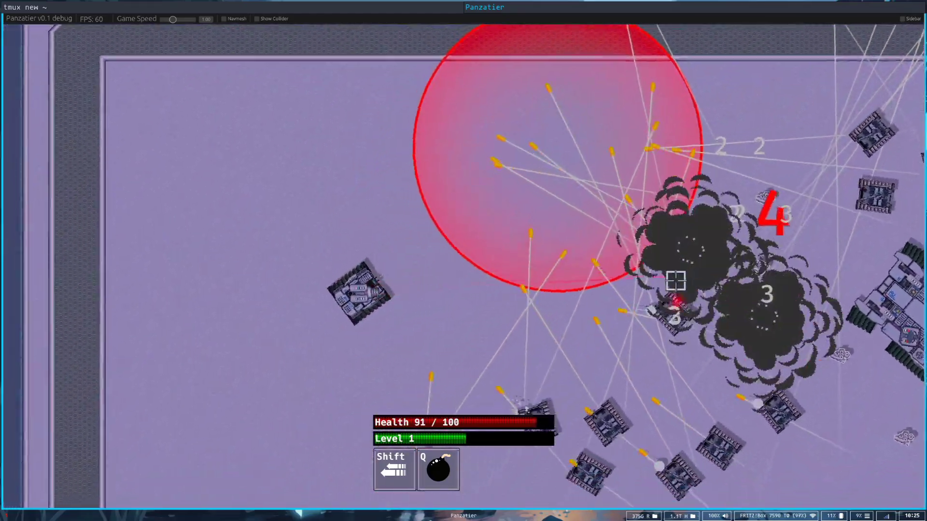
pyautogui.press('d')
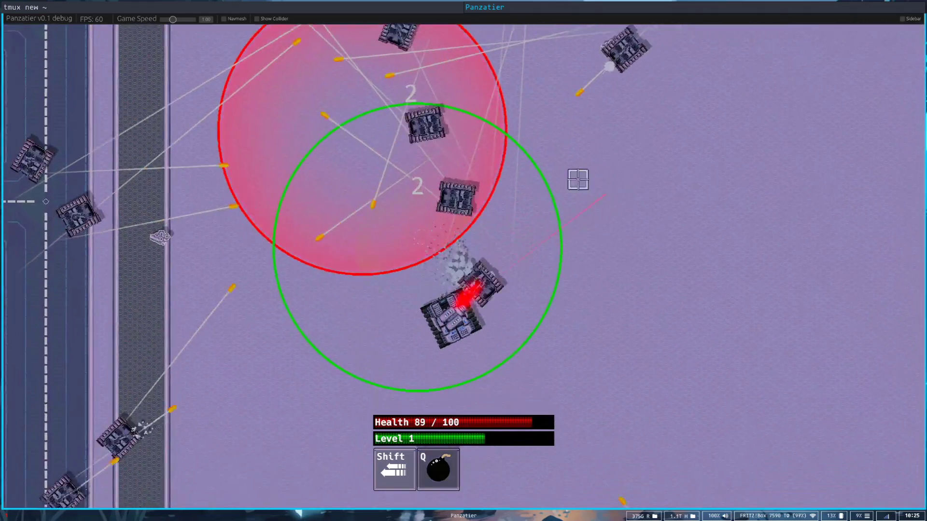
pyautogui.press('w')
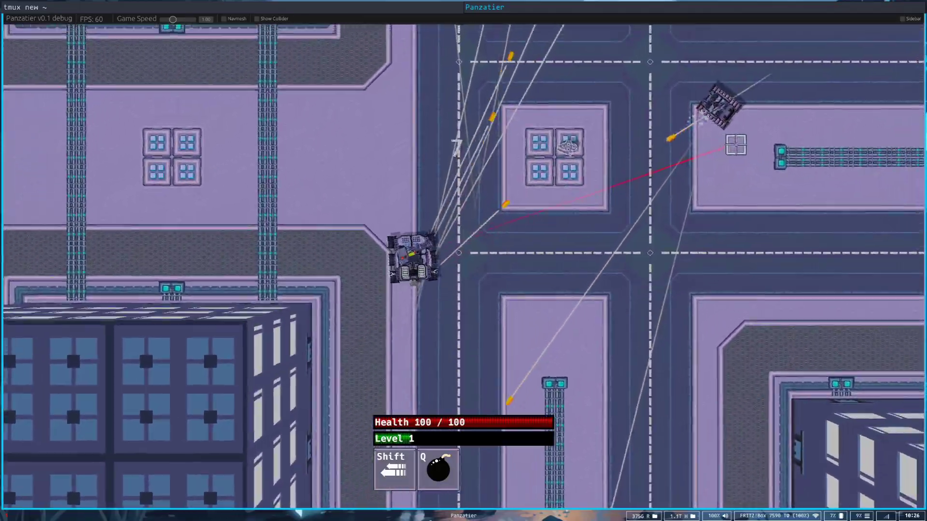
# - Drive the cannon tank through the street crossing and up the road between the buildings, dashing past enemy fire
pyautogui.press('w')
pyautogui.press('shift')
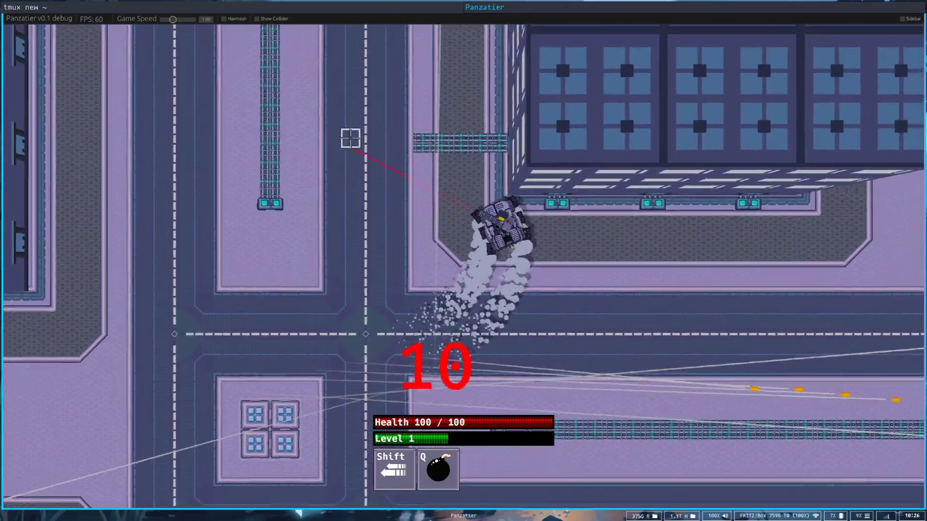
pyautogui.press('a')
pyautogui.press('w')
pyautogui.press('w')
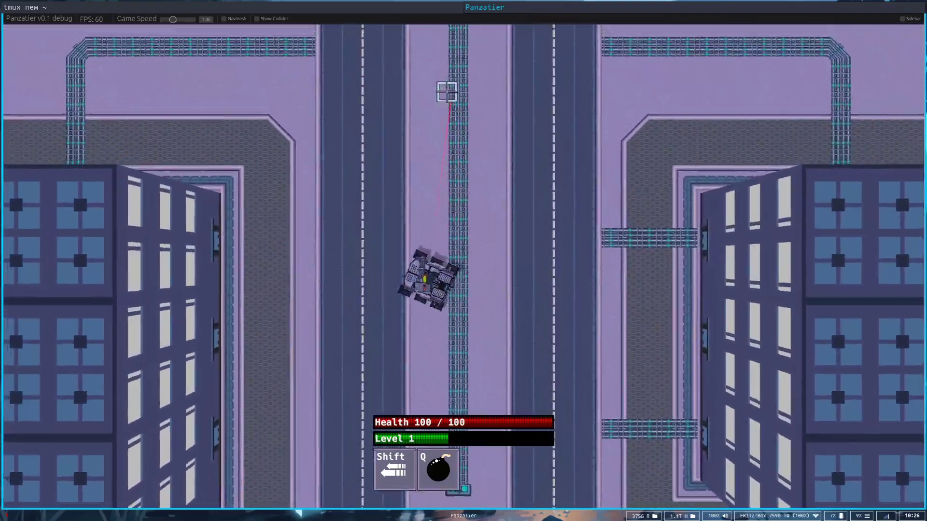
pyautogui.press('w')
pyautogui.press('d')
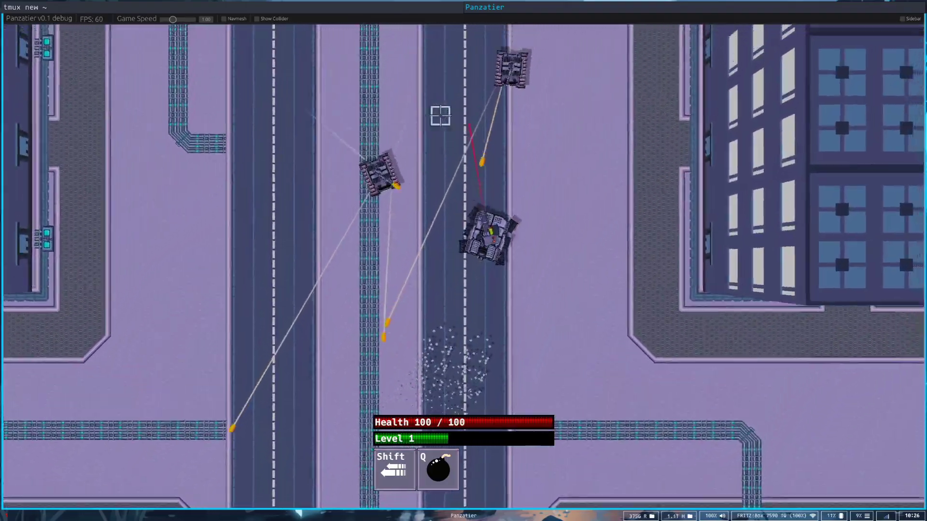
# - Dash around the two tanks on the road, shoot at them and throw a bomb while retreating
pyautogui.press('shift')
pyautogui.moveTo(424, 161)
pyautogui.mouseDown()
pyautogui.moveTo(345, 242)
pyautogui.moveTo(321, 317)
pyautogui.moveTo(294, 306)
pyautogui.moveTo(331, 347)
pyautogui.moveTo(509, 403)
pyautogui.moveTo(604, 322)
pyautogui.mouseUp()
pyautogui.press('w')
pyautogui.press('a')
pyautogui.press('q')
pyautogui.press('s')
pyautogui.press('s')
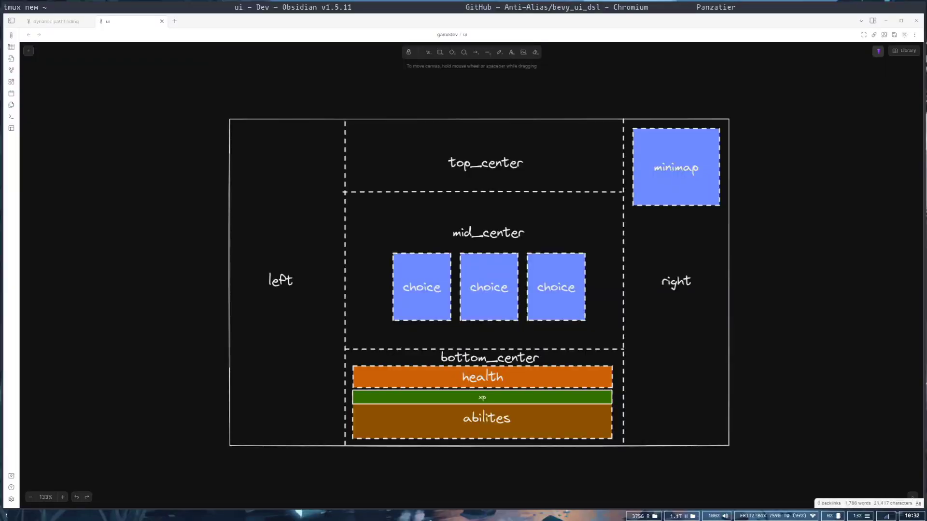
# - Switch to Obsidian's ui drawing and view the planned layout of the HUD regions, upgrade choices and minimap
pyautogui.moveTo(546, 216)
pyautogui.mouseDown(button='middle')
pyautogui.moveTo(507, 234)
pyautogui.moveTo(511, 241)
pyautogui.mouseUp(button='middle')
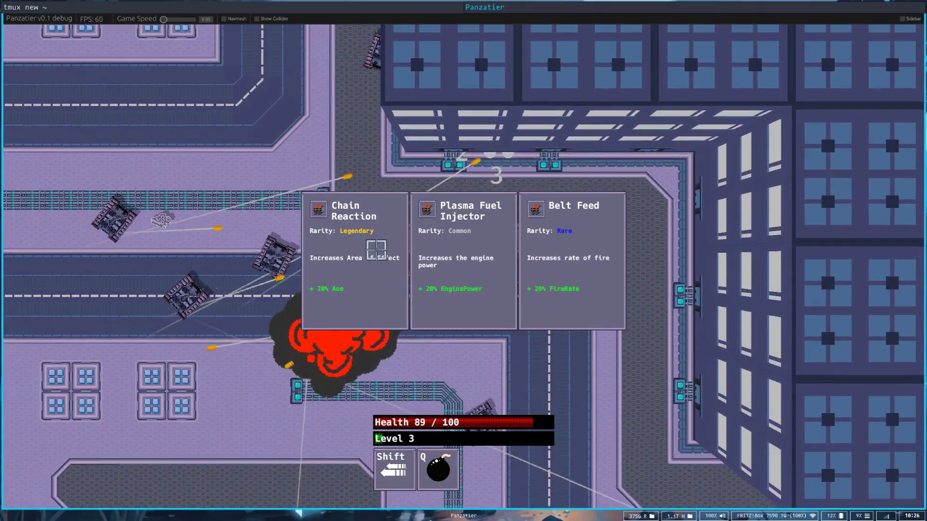
# - Switch to Panzatier, take the Belt Feed upgrade with +20% FireRate and fight tanks around the bending road
pyautogui.click(580, 254)
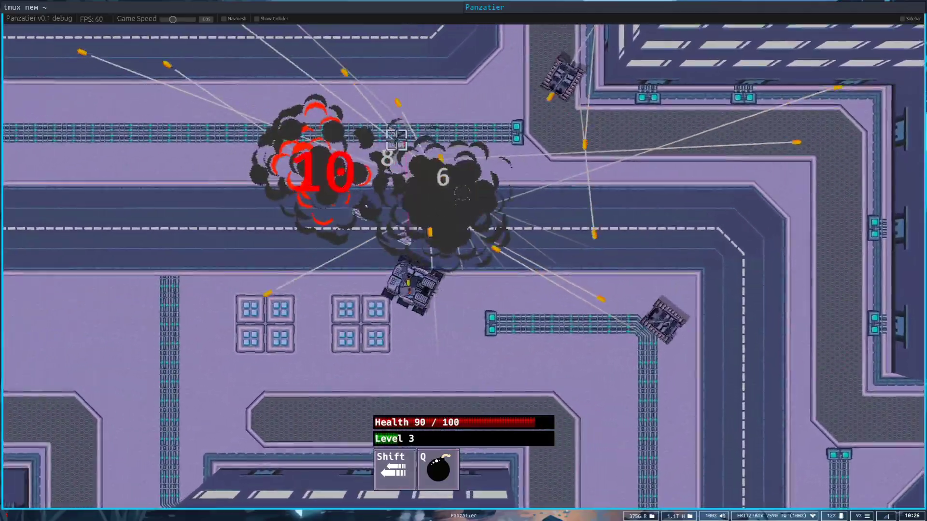
pyautogui.press('w')
pyautogui.press('d')
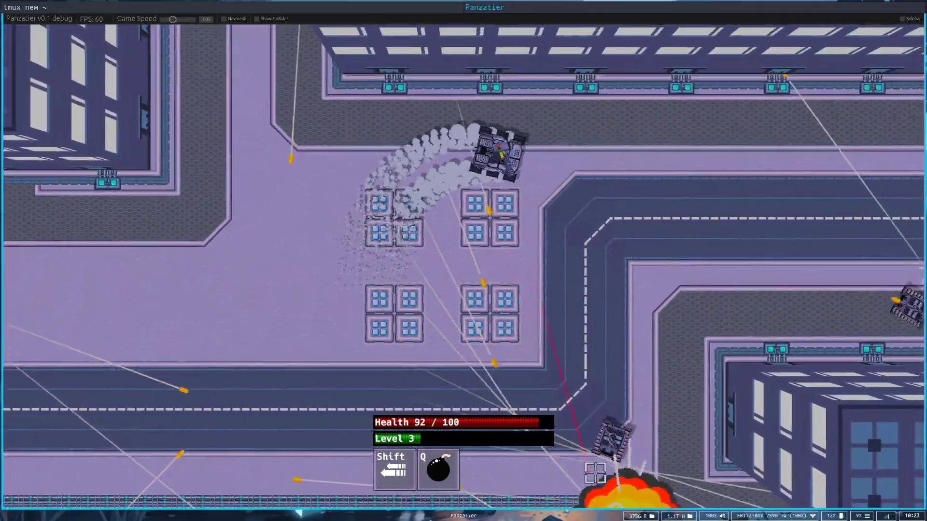
pyautogui.press('s')
pyautogui.press('a')
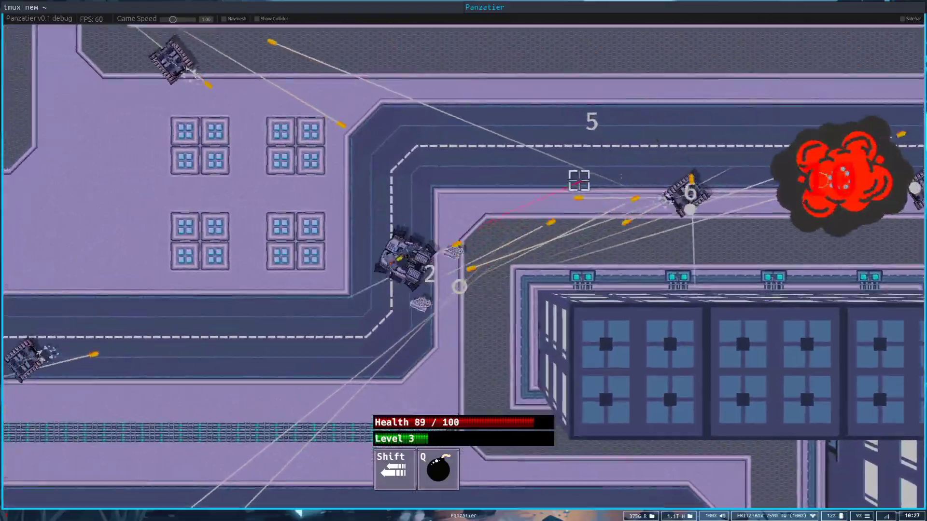
pyautogui.press('s')
pyautogui.press('a')
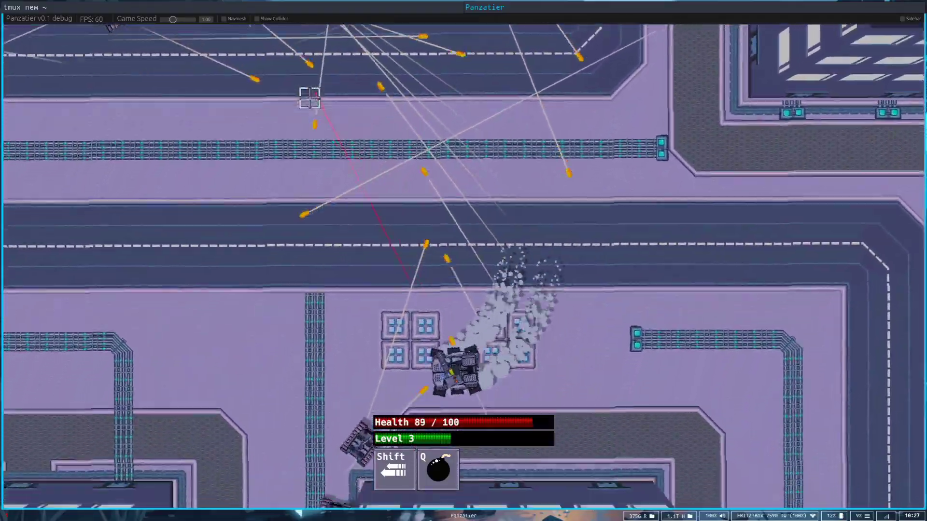
# - Battle the tank swarm along the parallel roads, weaving between the shots until Level 4
pyautogui.press('w')
pyautogui.press('a')
pyautogui.press('w')
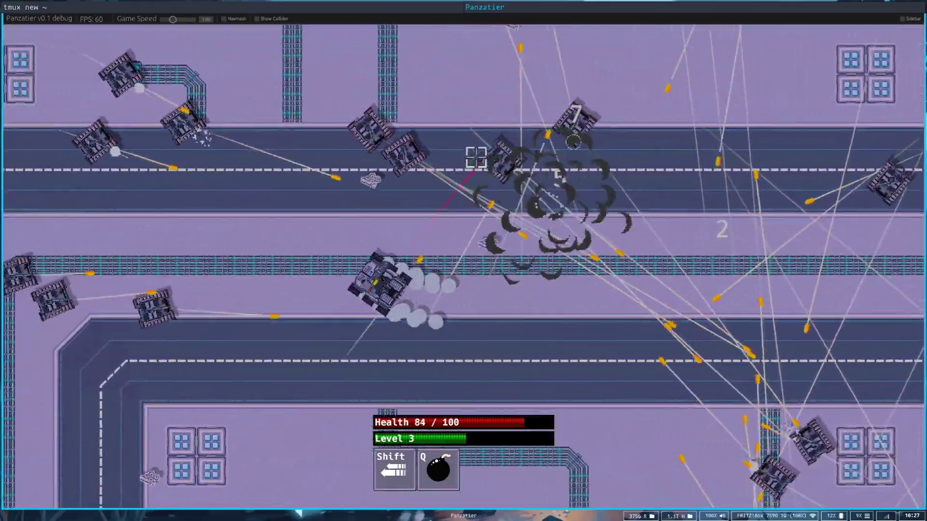
pyautogui.press('d')
pyautogui.press('s')
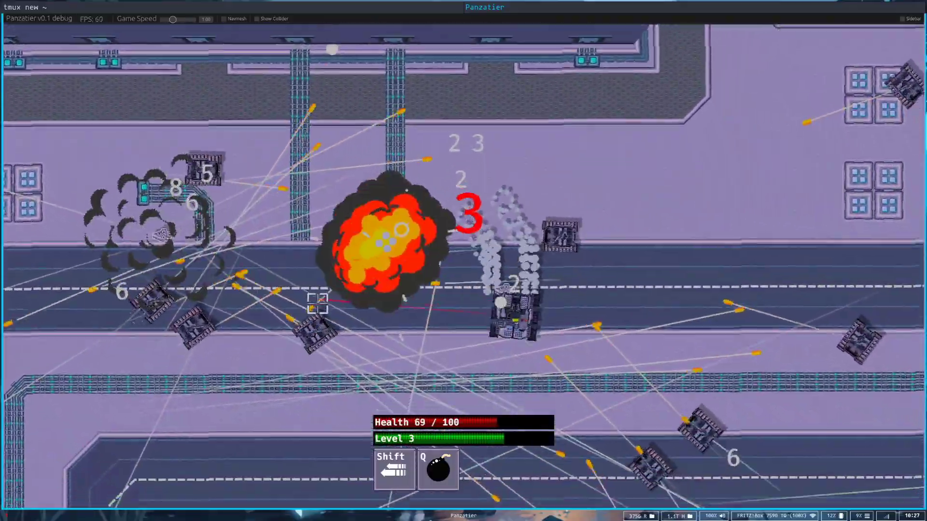
pyautogui.press('a')
pyautogui.press('w')
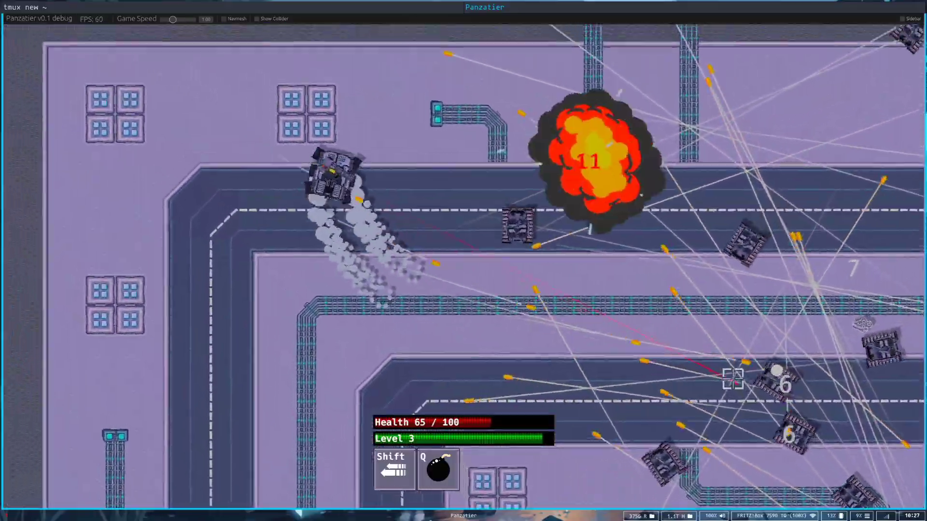
pyautogui.press('d')
pyautogui.press('s')
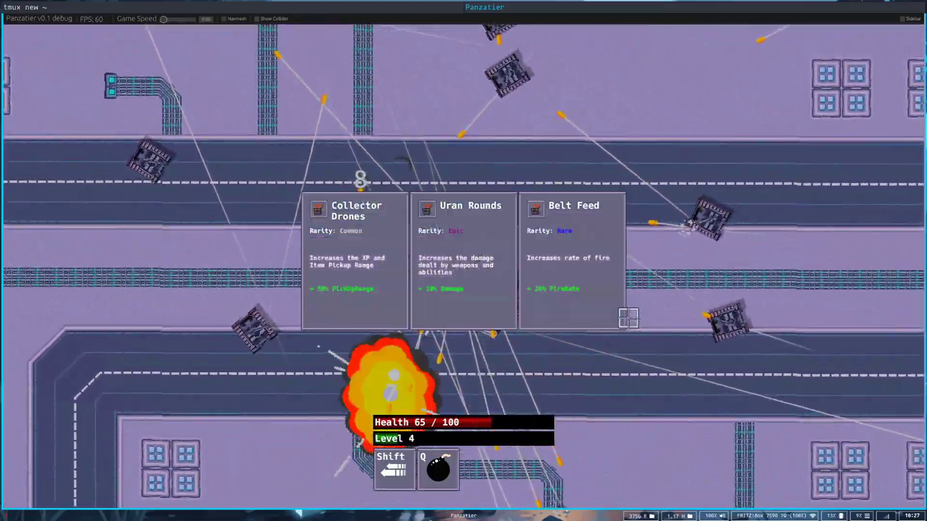
# - Take the Belt Feed upgrade again and fight the chasing tanks while driving toward the road bend by the building
pyautogui.click(562, 321)
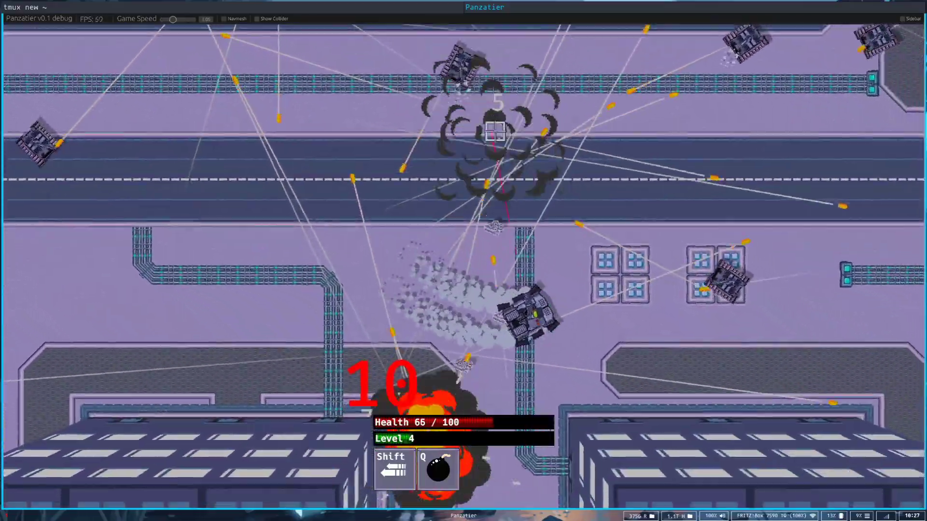
pyautogui.press('d')
pyautogui.press('s')
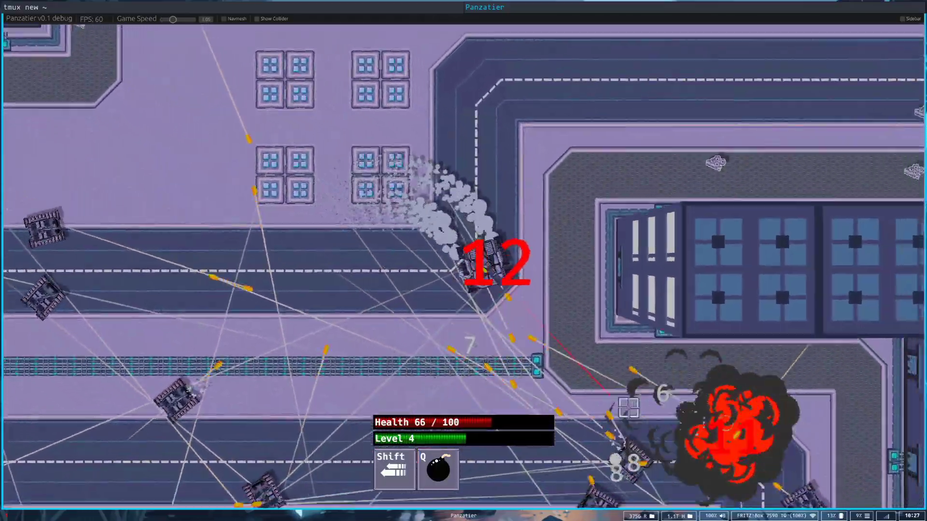
pyautogui.press('s')
pyautogui.press('a')
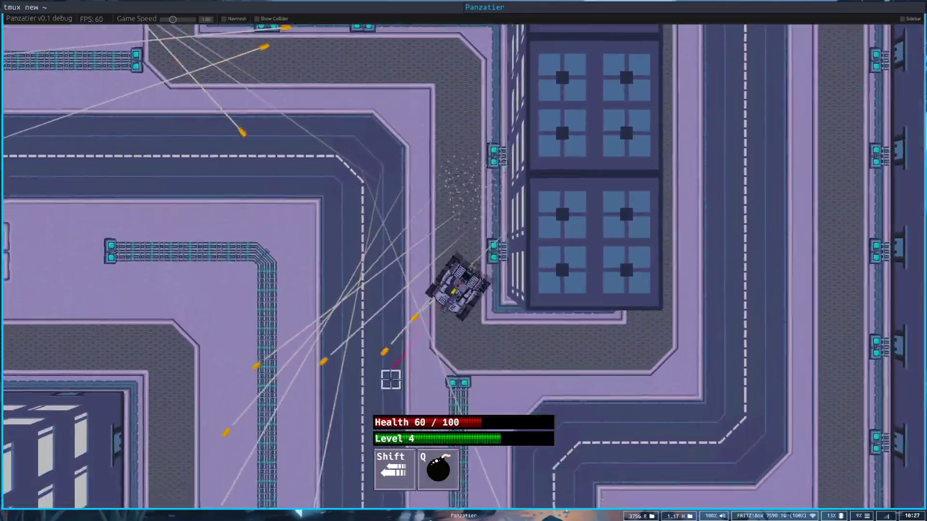
# - Dash away from the pursuing tanks and drive down the road between the two building blocks
pyautogui.press('shift')
pyautogui.press('d')
pyautogui.press('a')
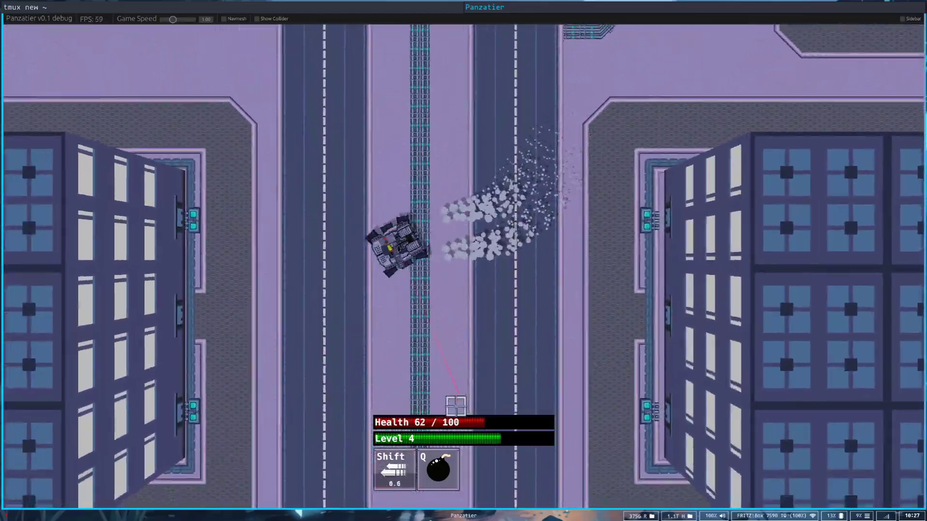
pyautogui.press('s')
pyautogui.press('s')
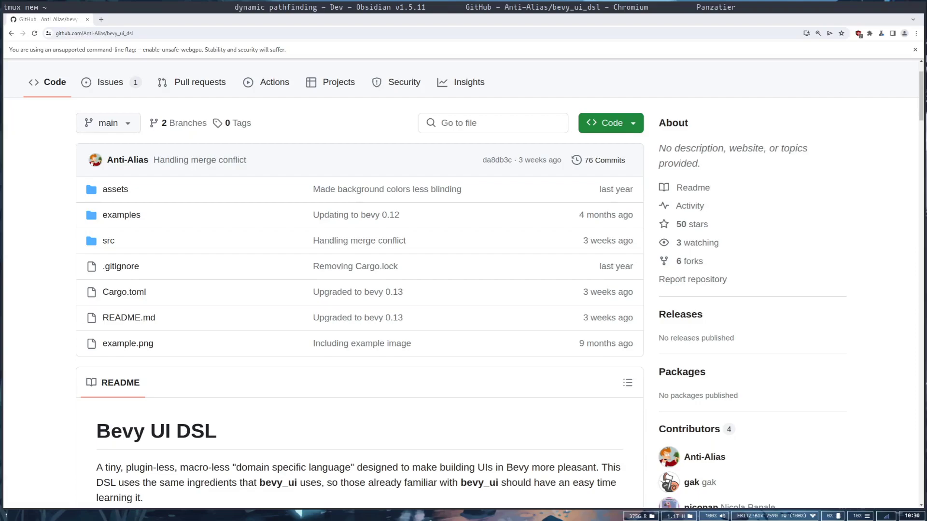
# - Switch to the bevy_ui_dsl GitHub page in Chromium and look through its Bevy UI DSL README
pyautogui.moveTo(920, 83); pyautogui.dragTo(926, 168)
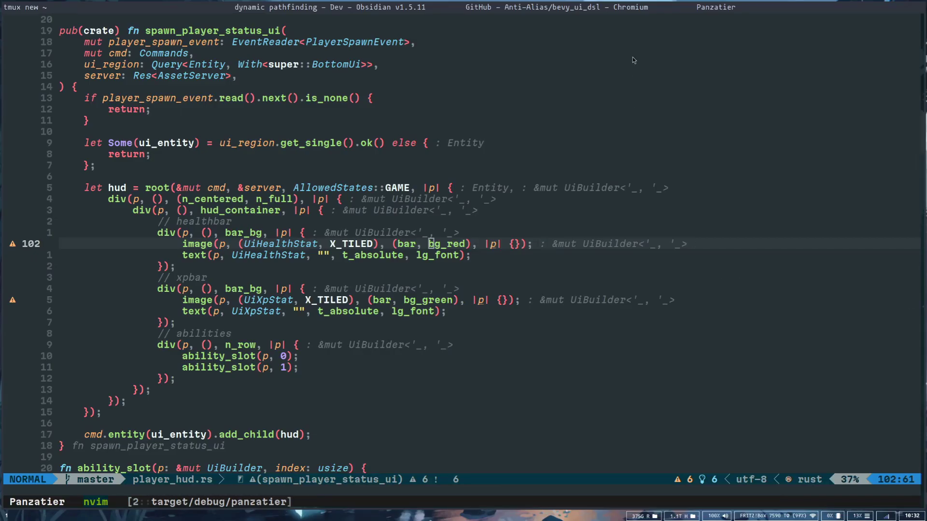
# - Look through the spawn_player_status_ui function in player_hud.rs, from its parameters down to the health bar, XP bar and ability slots
pyautogui.press('1')
pyautogui.press('7')
pyautogui.press('k')
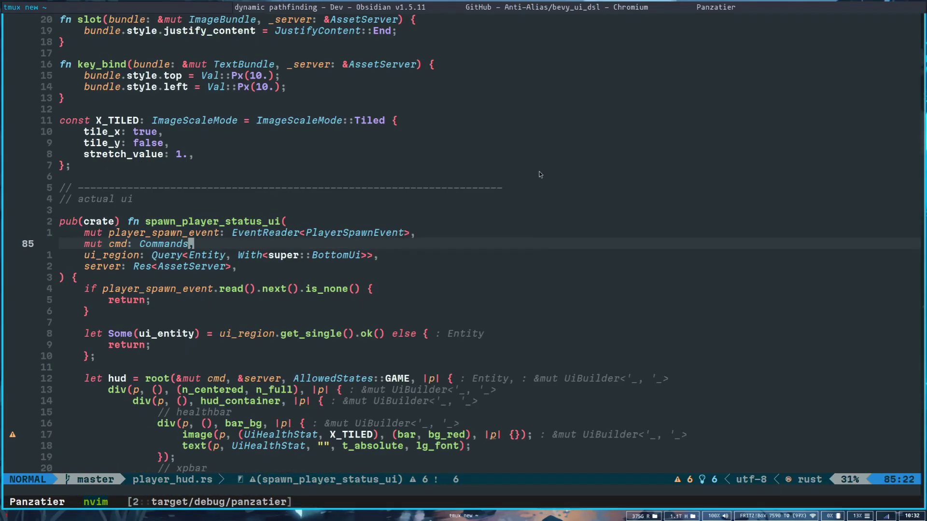
pyautogui.press('j')
pyautogui.press('j')
pyautogui.press('j')
pyautogui.press('j')
pyautogui.press('j')
pyautogui.press('j')
pyautogui.press('j')
pyautogui.press('j')
pyautogui.press('j')
pyautogui.press('j')
pyautogui.press('j')
pyautogui.press('j')
pyautogui.press('j')
pyautogui.press('j')
pyautogui.press('j')
pyautogui.press('j')
pyautogui.press('j')
pyautogui.press('j')
pyautogui.press('j')
pyautogui.press('k')
pyautogui.press('k')
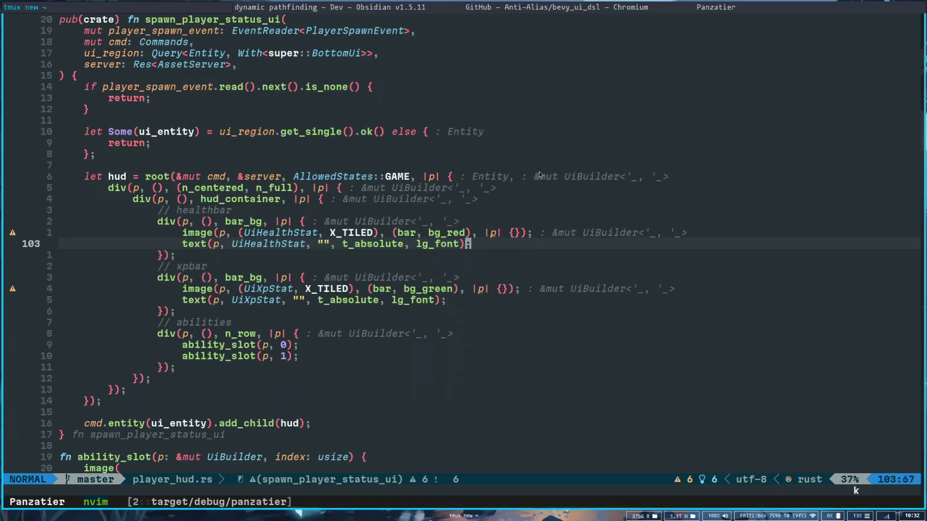
# - Jump from the health bar's image call to the definition of bg_red and highlight the whole function
pyautogui.press('e')
pyautogui.press('k')
pyautogui.press('w')
pyautogui.press('w')
pyautogui.press('w')
pyautogui.press('w')
pyautogui.press('w')
pyautogui.press('w')
pyautogui.press('w')
pyautogui.press('w')
pyautogui.press('w')
pyautogui.press('w')
pyautogui.press('w')
pyautogui.press('w')
pyautogui.press('g')
pyautogui.press('d')
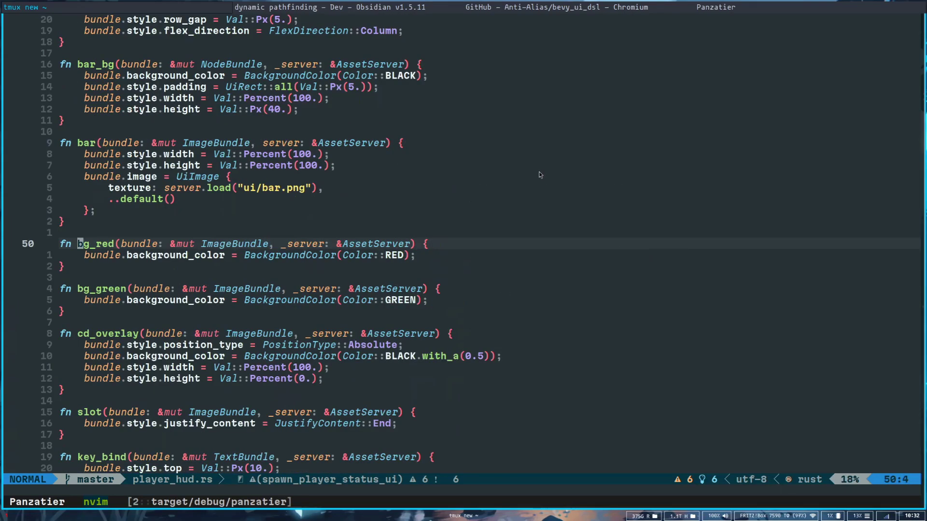
pyautogui.hotkey('shift', 'v')
pyautogui.press('j')
pyautogui.press('j')
pyautogui.press('Escape')
pyautogui.press('k')
pyautogui.press('k')
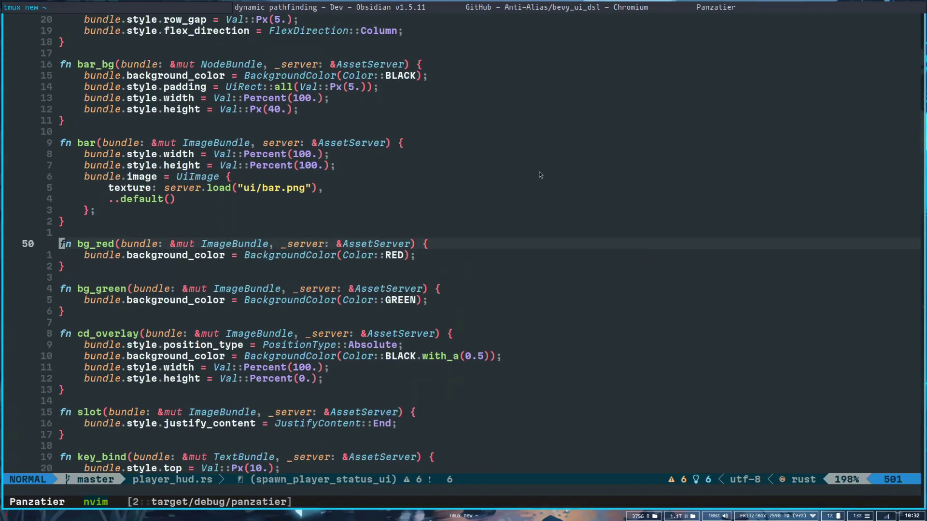
# - Return to the health bar code and jump to the definition of the image function it calls
pyautogui.hotkey('ctrl', 'o')
pyautogui.press('b')
pyautogui.press('b')
pyautogui.press('b')
pyautogui.press('b')
pyautogui.press('b')
pyautogui.press('b')
pyautogui.press('b')
pyautogui.press('b')
pyautogui.press('b')
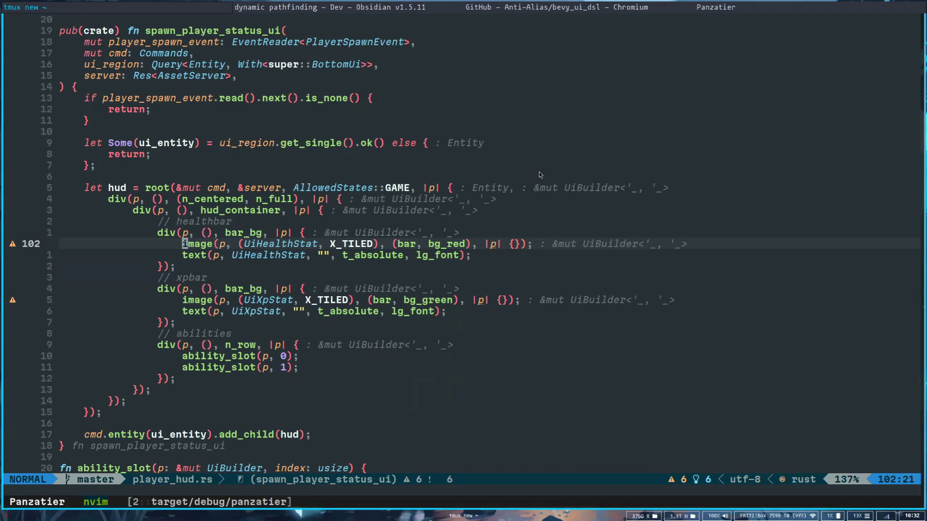
pyautogui.press('g')
pyautogui.press('d')
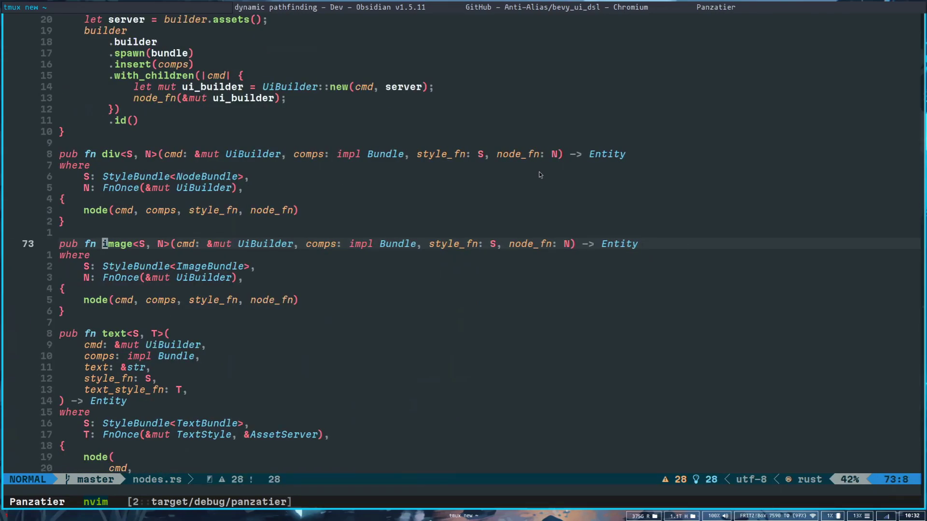
# - Read through the UI builder functions in nodes.rs, from image down through text and the code below it
pyautogui.press('j')
pyautogui.press('j')
pyautogui.press('j')
pyautogui.press('j')
pyautogui.press('j')
pyautogui.press('j')
pyautogui.press('j')
pyautogui.press('j')
pyautogui.press('j')
pyautogui.press('j')
pyautogui.press('j')
pyautogui.press('j')
pyautogui.press('j')
pyautogui.press('j')
pyautogui.press('j')
pyautogui.press('j')
pyautogui.press('j')
pyautogui.press('j')
pyautogui.press('j')
pyautogui.press('j')
pyautogui.press('j')
pyautogui.press('j')
pyautogui.press('j')
pyautogui.press('j')
pyautogui.press('j')
pyautogui.press('j')
pyautogui.press('j')
pyautogui.press('j')
pyautogui.press('j')
pyautogui.press('j')
pyautogui.press('j')
pyautogui.press('j')
pyautogui.press('j')
pyautogui.press('j')
pyautogui.press('j')
pyautogui.press('j')
pyautogui.press('j')
pyautogui.press('j')
pyautogui.press('j')
pyautogui.press('j')
pyautogui.press('k')
pyautogui.press('k')
pyautogui.press('k')
pyautogui.press('k')
pyautogui.press('k')
pyautogui.press('k')
pyautogui.press('k')
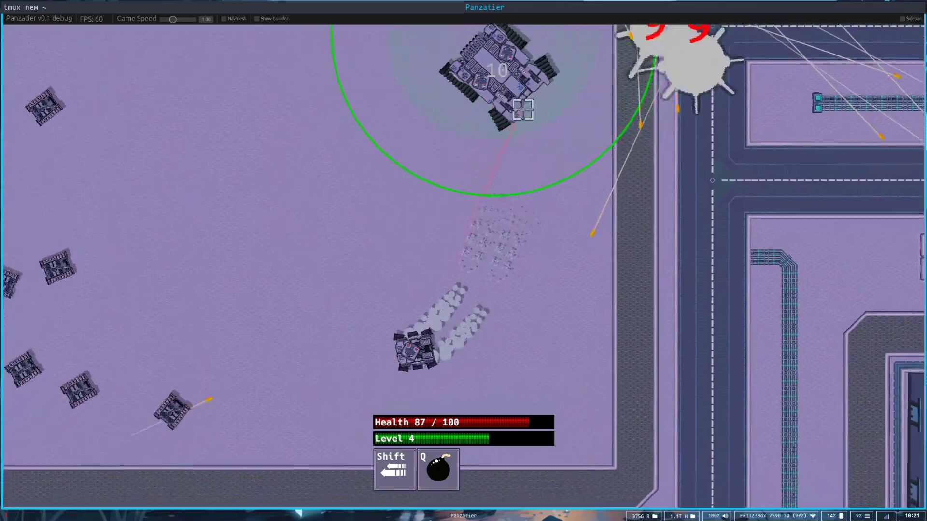
# - Fight the huge tank on the open ground in Panzatier, looping past the roadside while avoiding the red blast circles
pyautogui.press('w')
pyautogui.press('a')
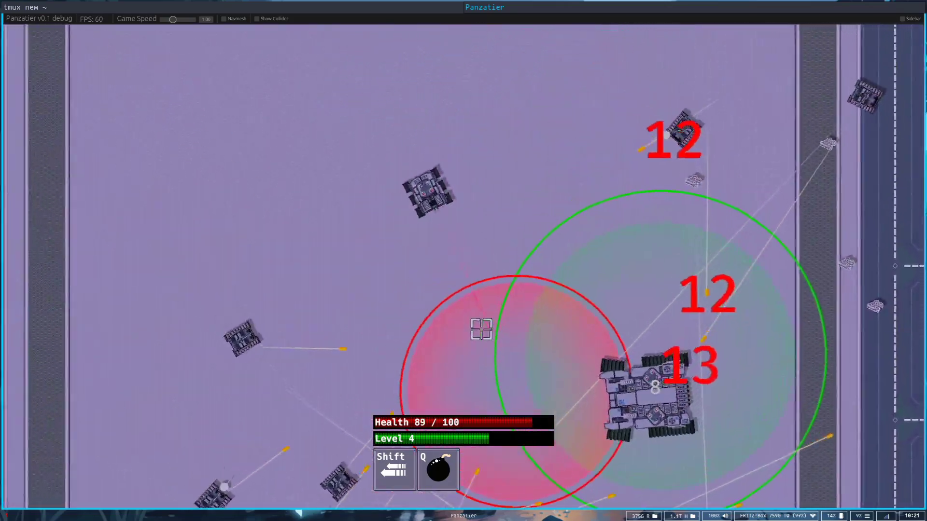
pyautogui.press('a')
pyautogui.press('s')
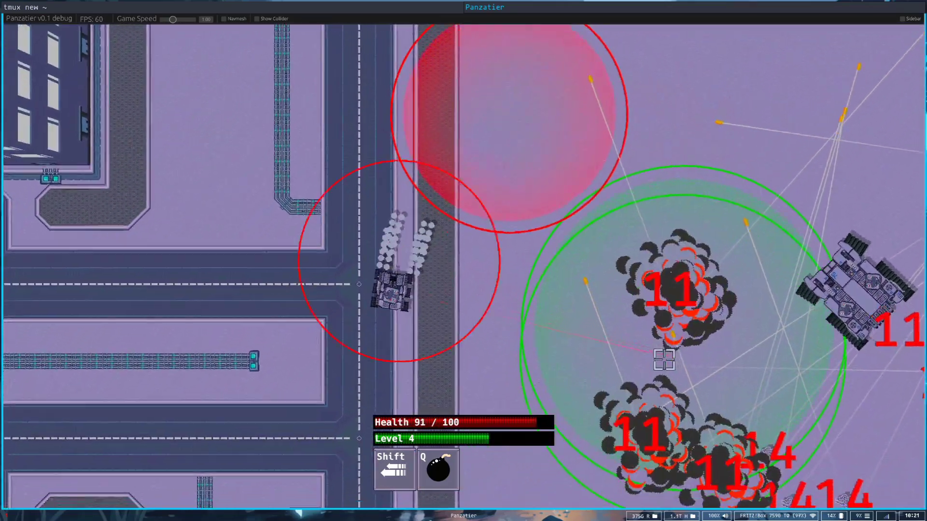
pyautogui.press('d')
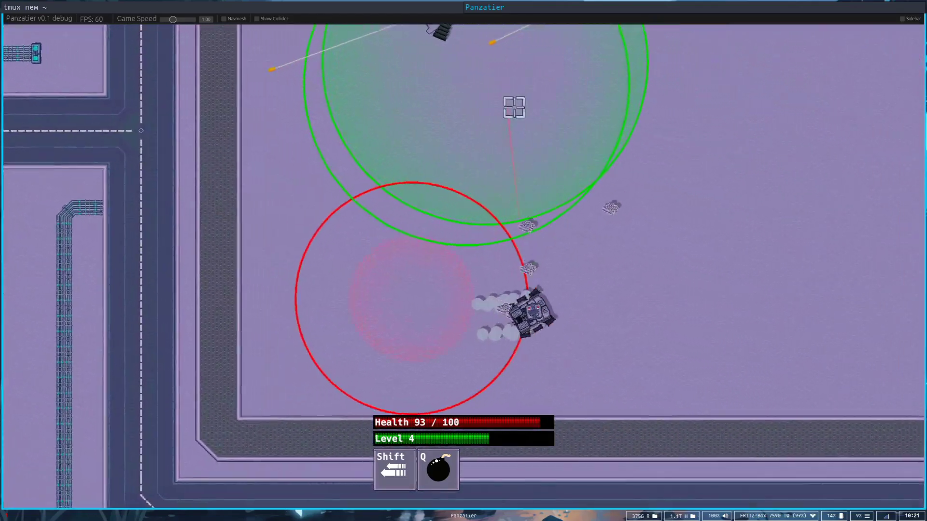
# - Dash out of the red blast zone and keep circling the huge tank and its escorts until Level 5
pyautogui.press('w')
pyautogui.press('a')
pyautogui.press('shift')
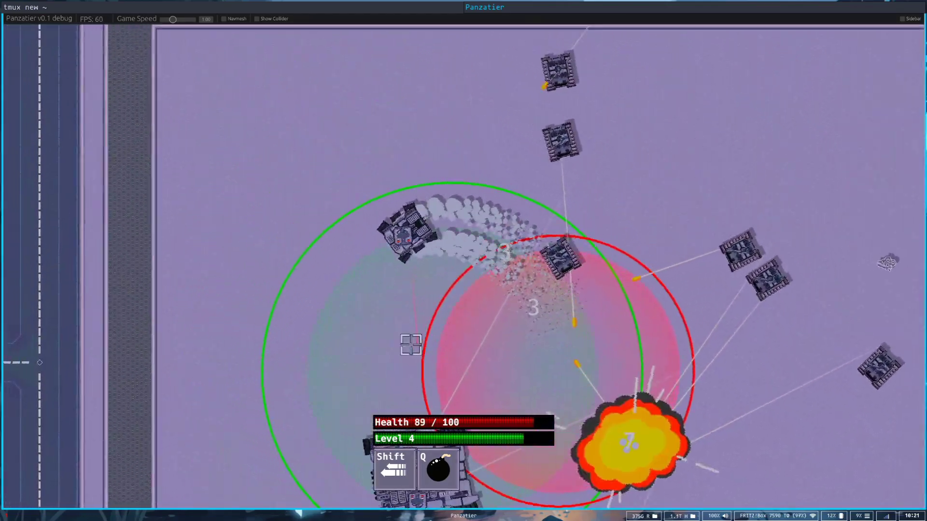
pyautogui.press('s')
pyautogui.press('d')
pyautogui.press('w')
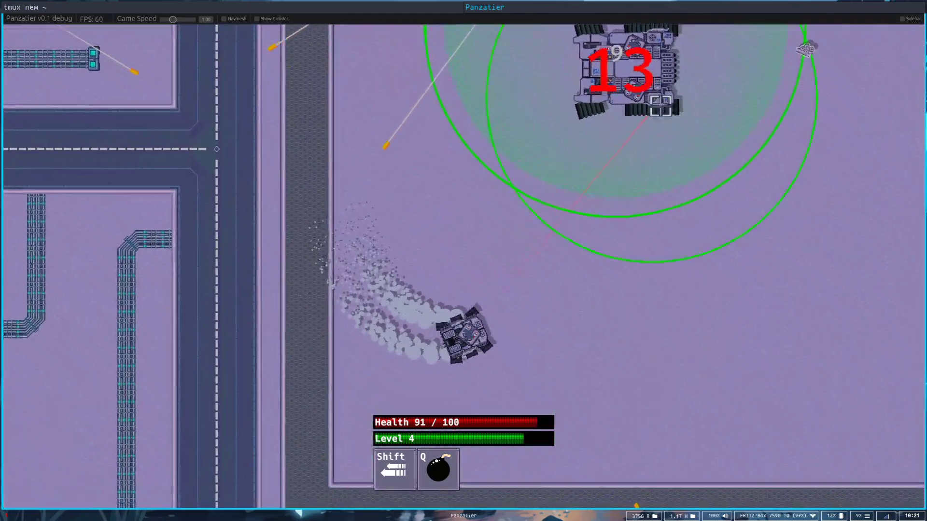
pyautogui.press('w')
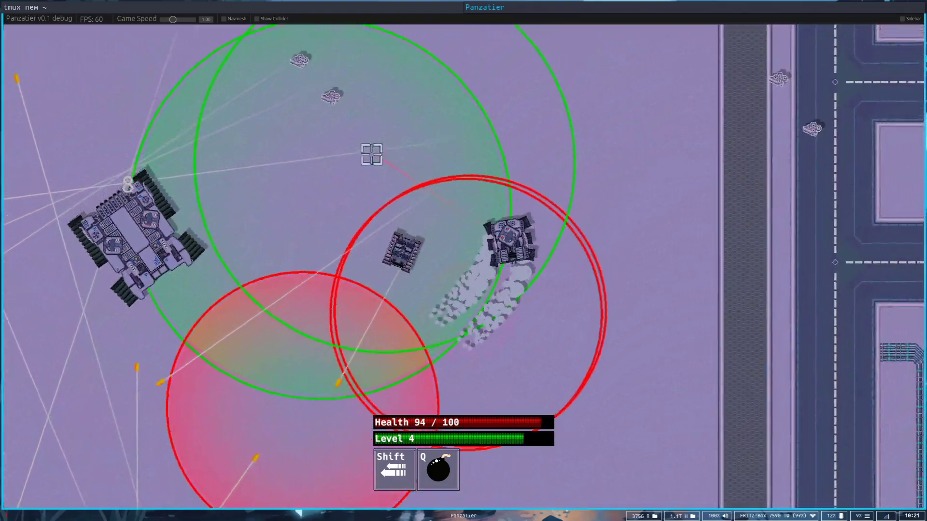
pyautogui.press('a')
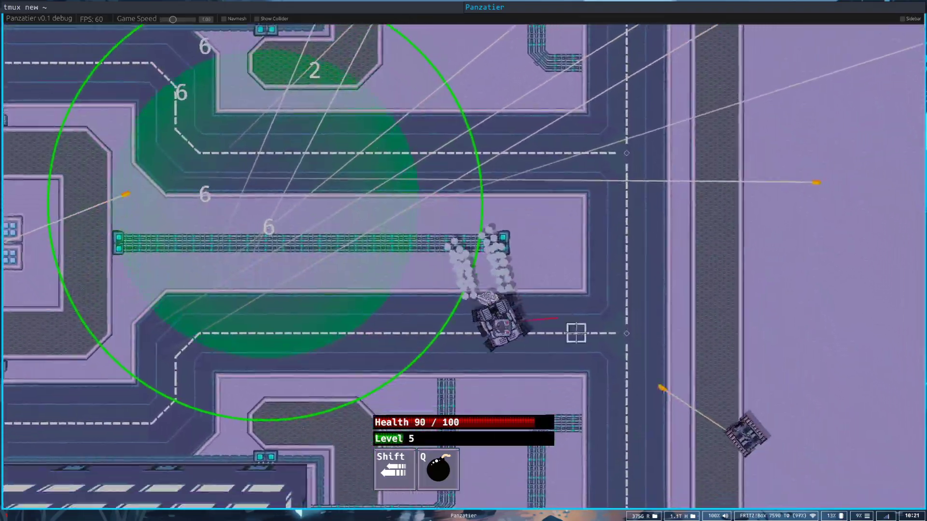
# - Battle the remaining tank swarm between the open ground and the road junctions, turning back toward the plaza under fire
pyautogui.press('d')
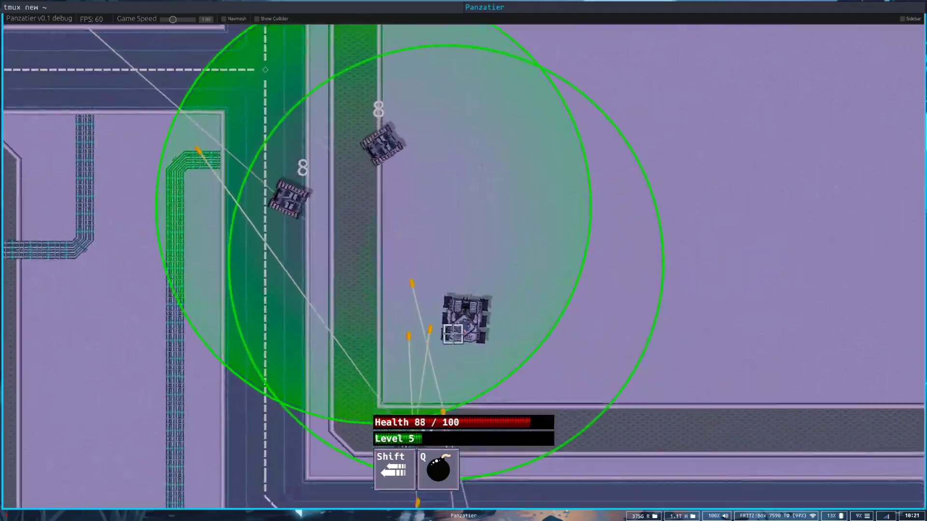
pyautogui.press('d')
pyautogui.press('s')
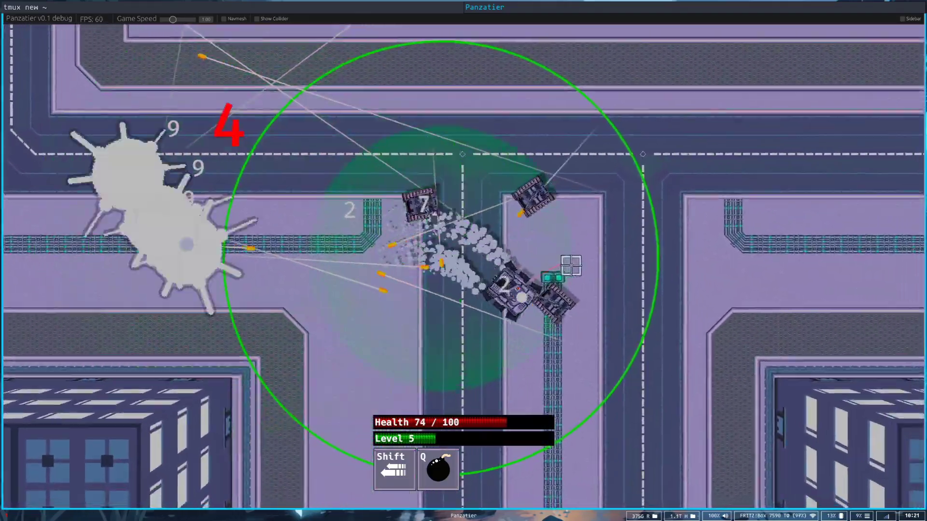
pyautogui.press('w')
pyautogui.press('a')
pyautogui.press('a')
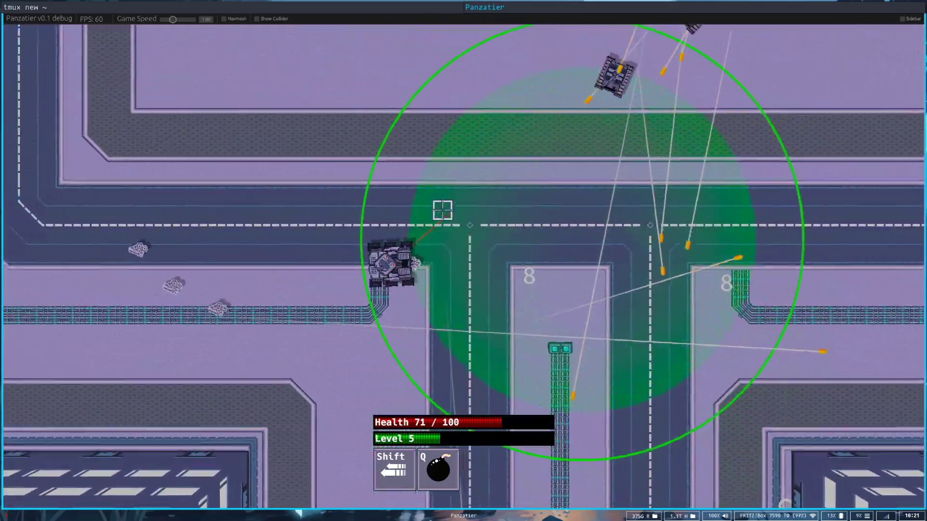
pyautogui.press('w')
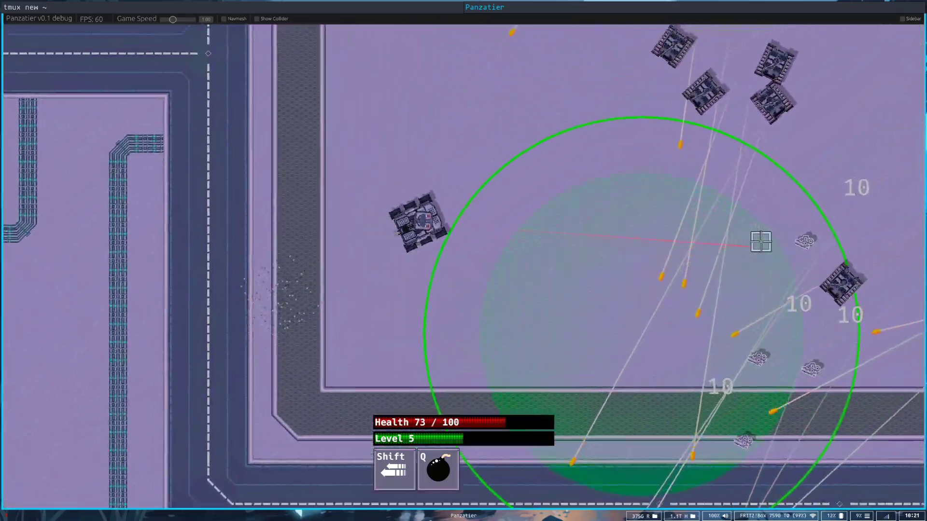